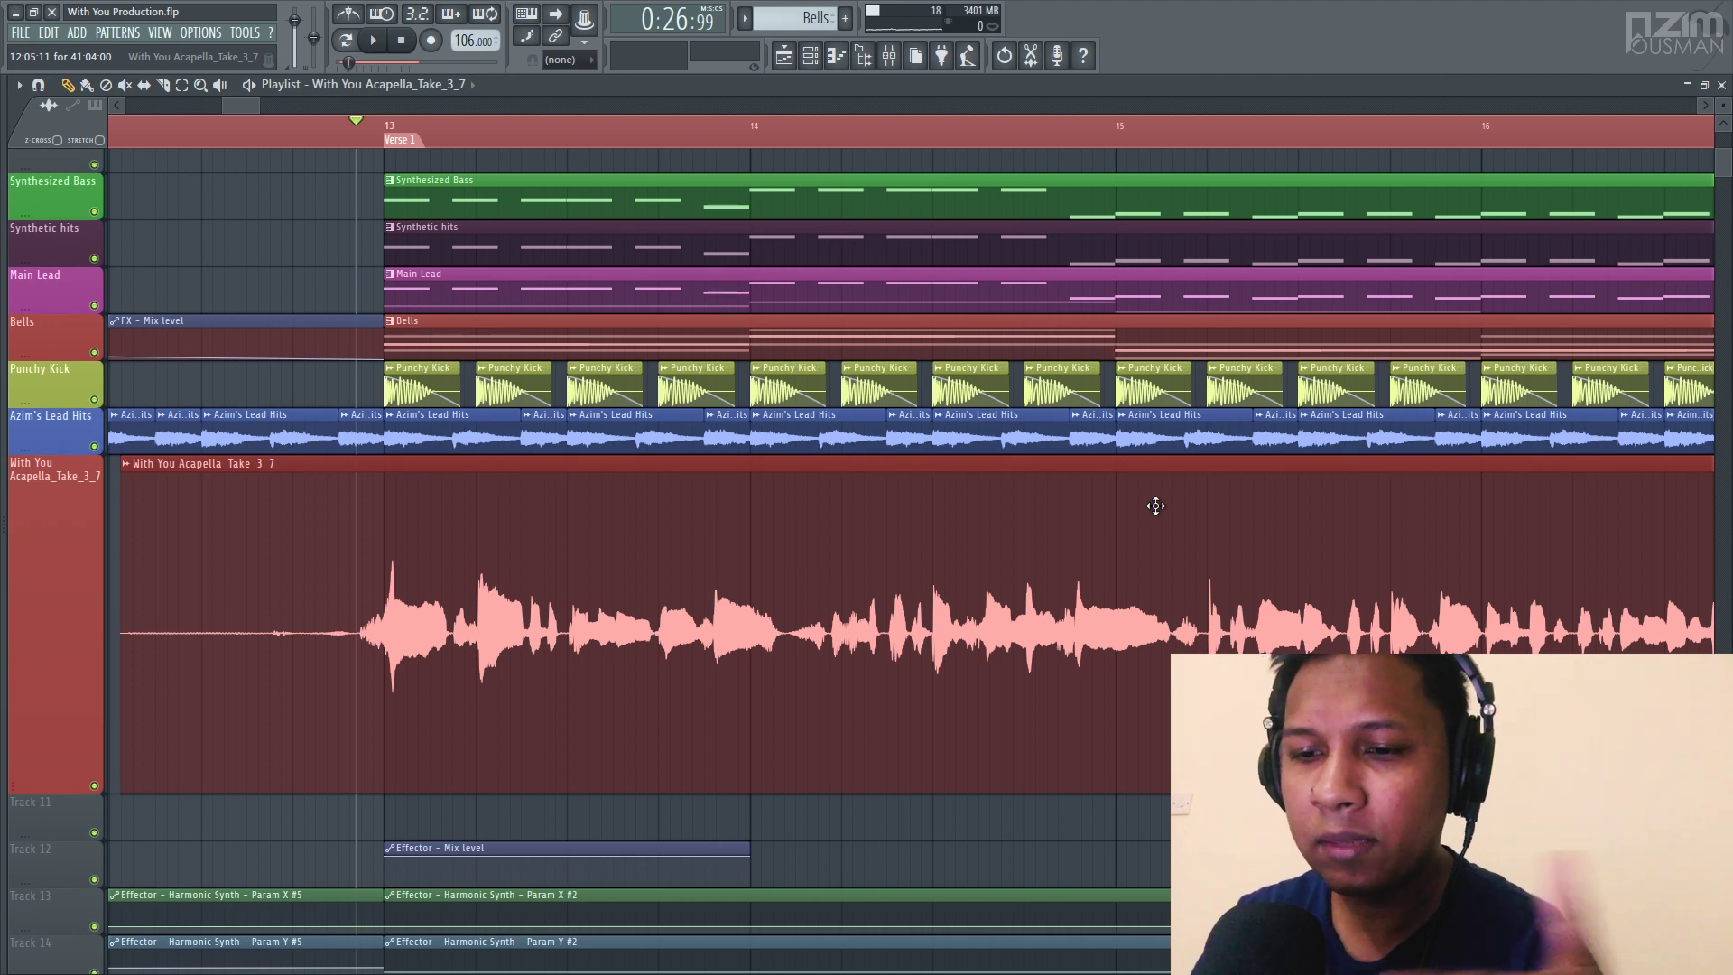
# Preview the With You Acapella_Take_3_7 clip and route its channel to mixer track 13 (Main Vox).
pyautogui.click(126, 463)
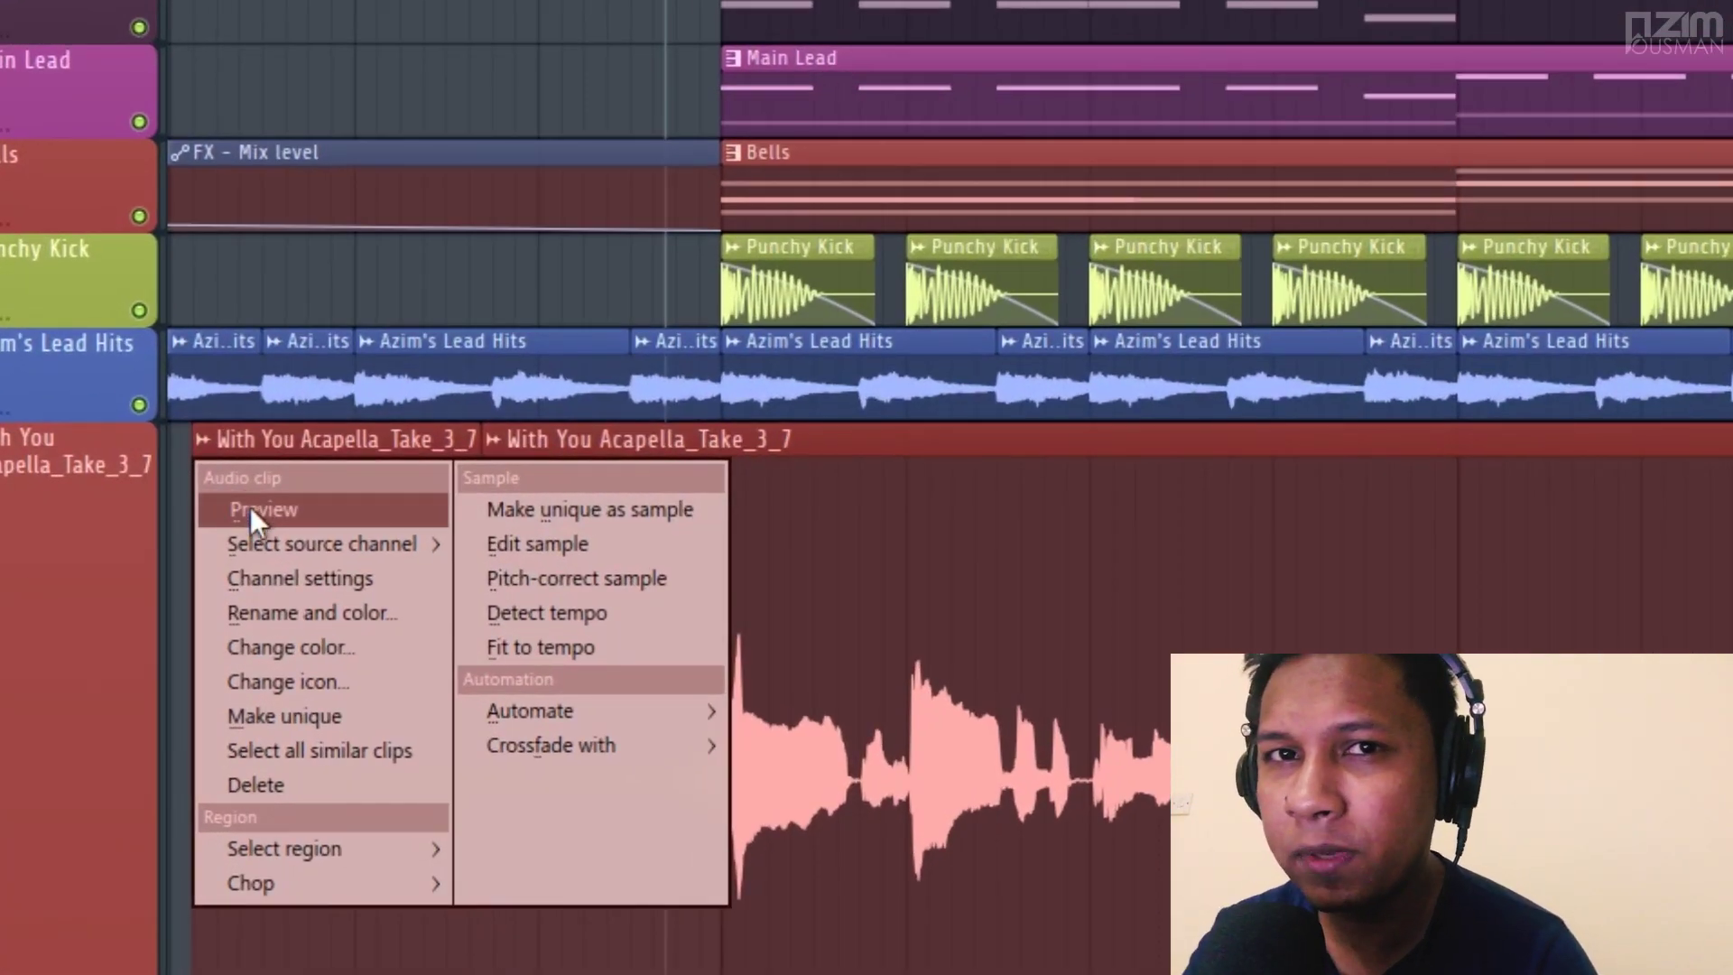
pyautogui.click(243, 507)
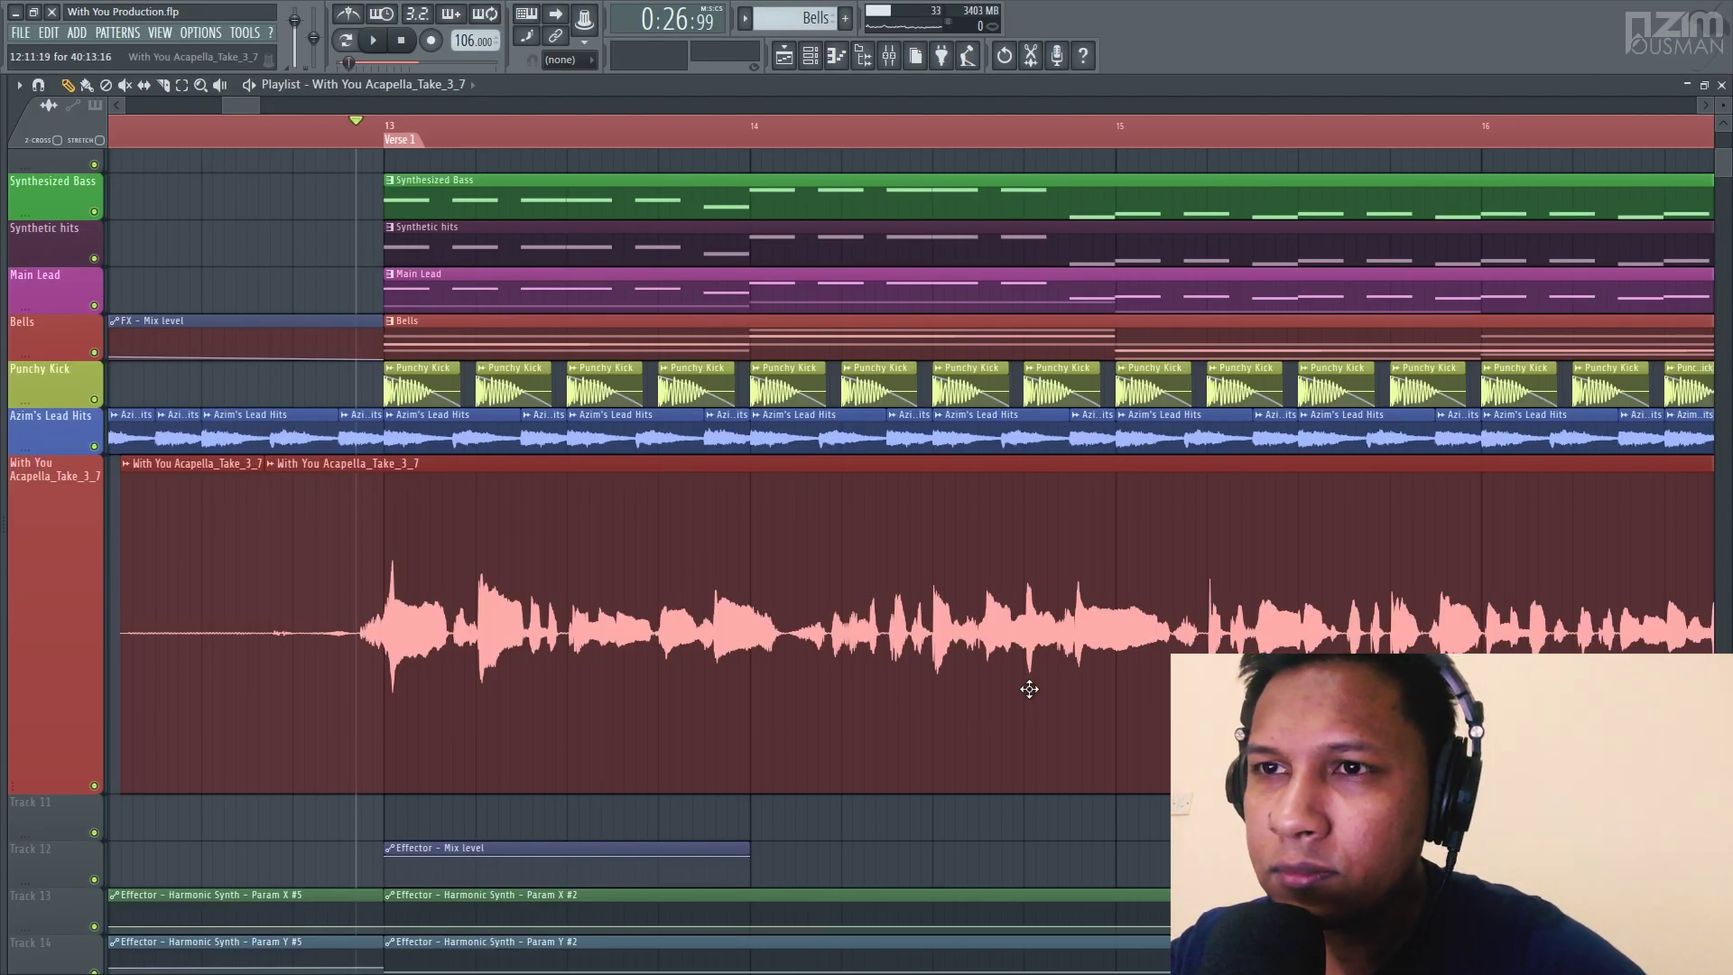
pyautogui.doubleClick(465, 632)
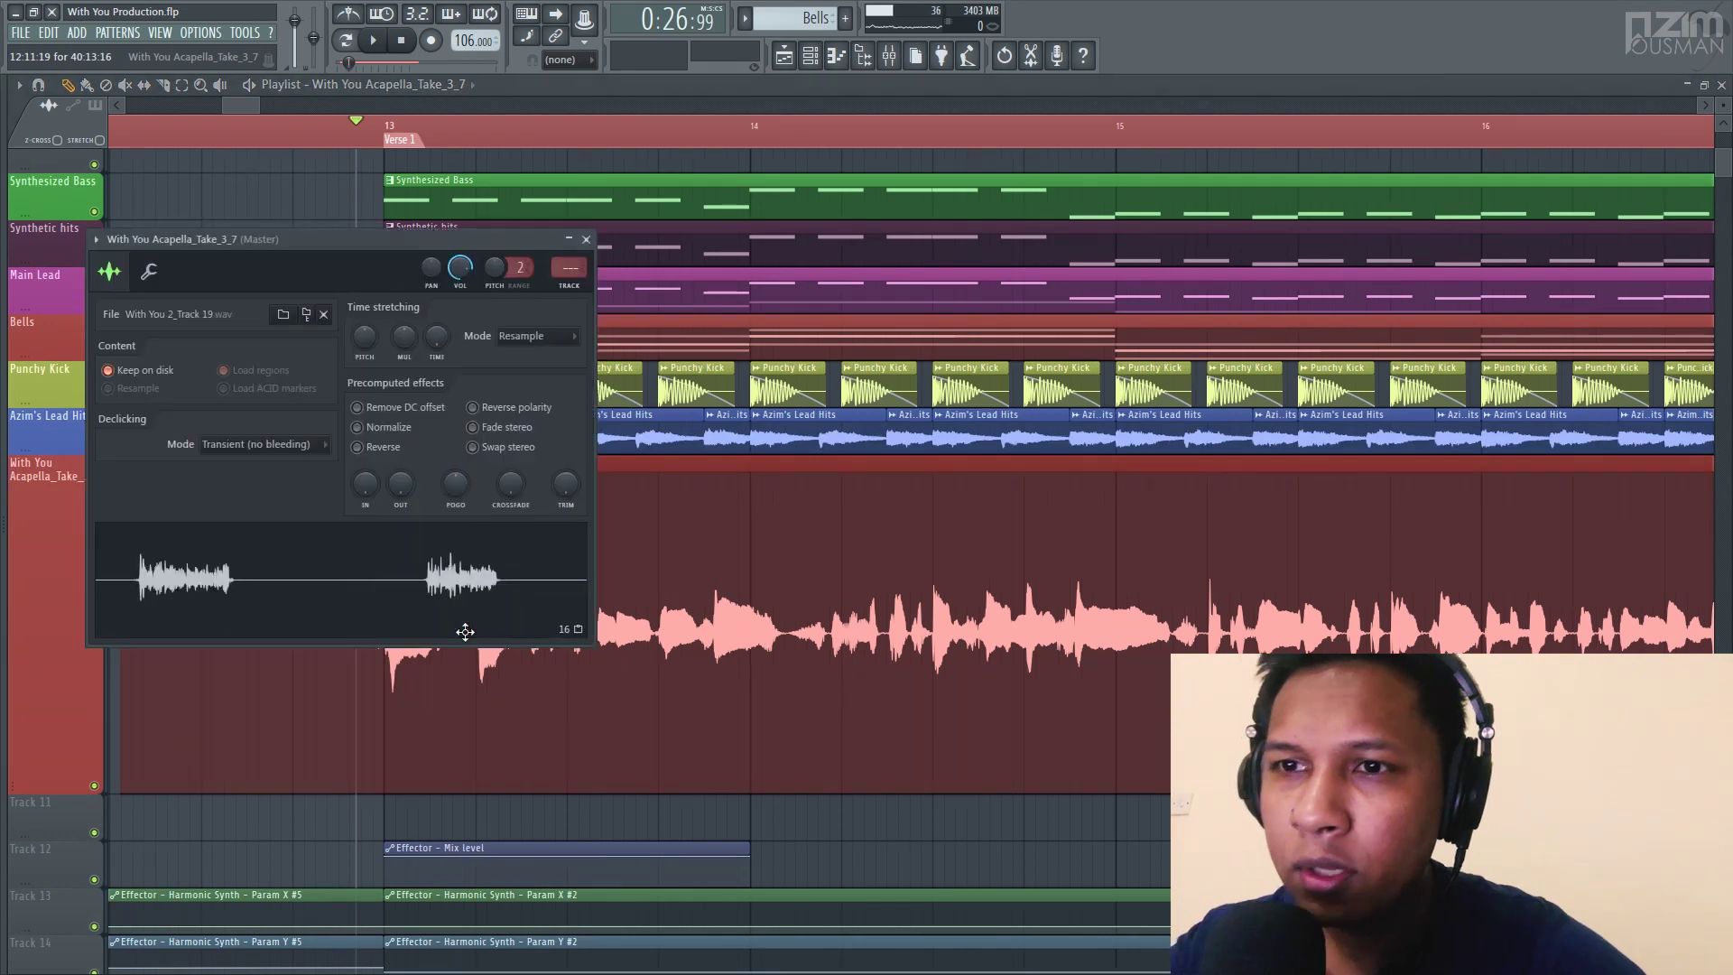
pyautogui.doubleClick(570, 268)
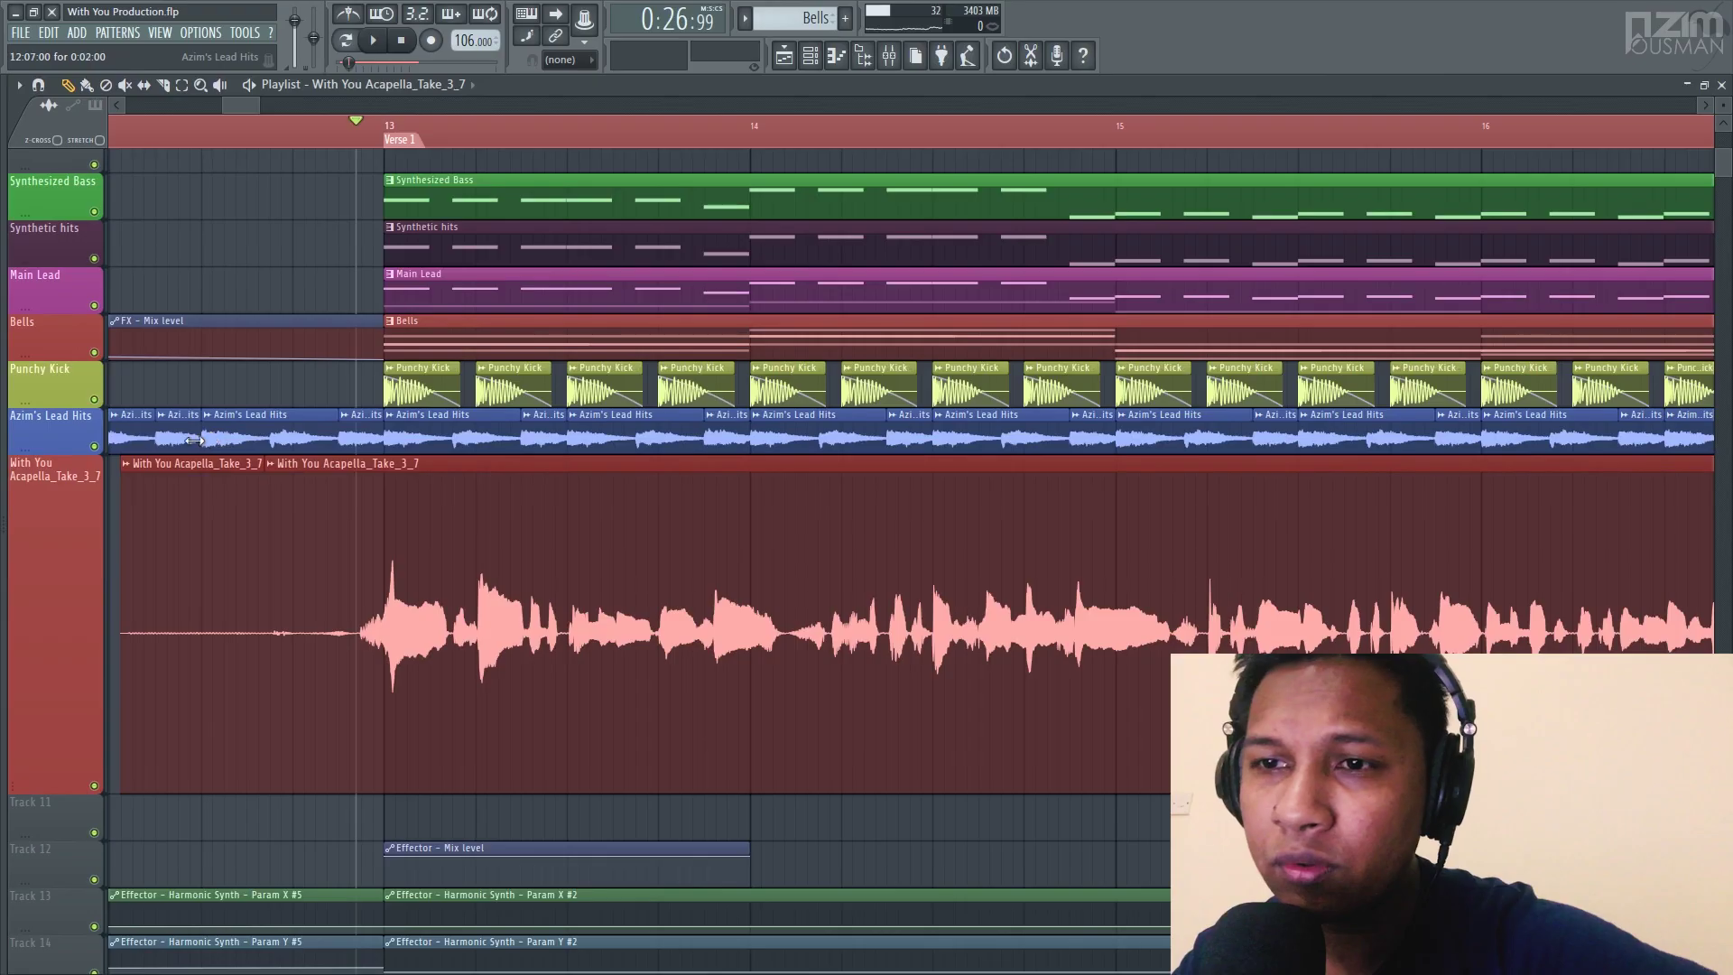
# Preview the audio of both With You Acapella_Take_3_7 slices before Verse 1.
pyautogui.rightClick(125, 478)
pyautogui.click(154, 495)
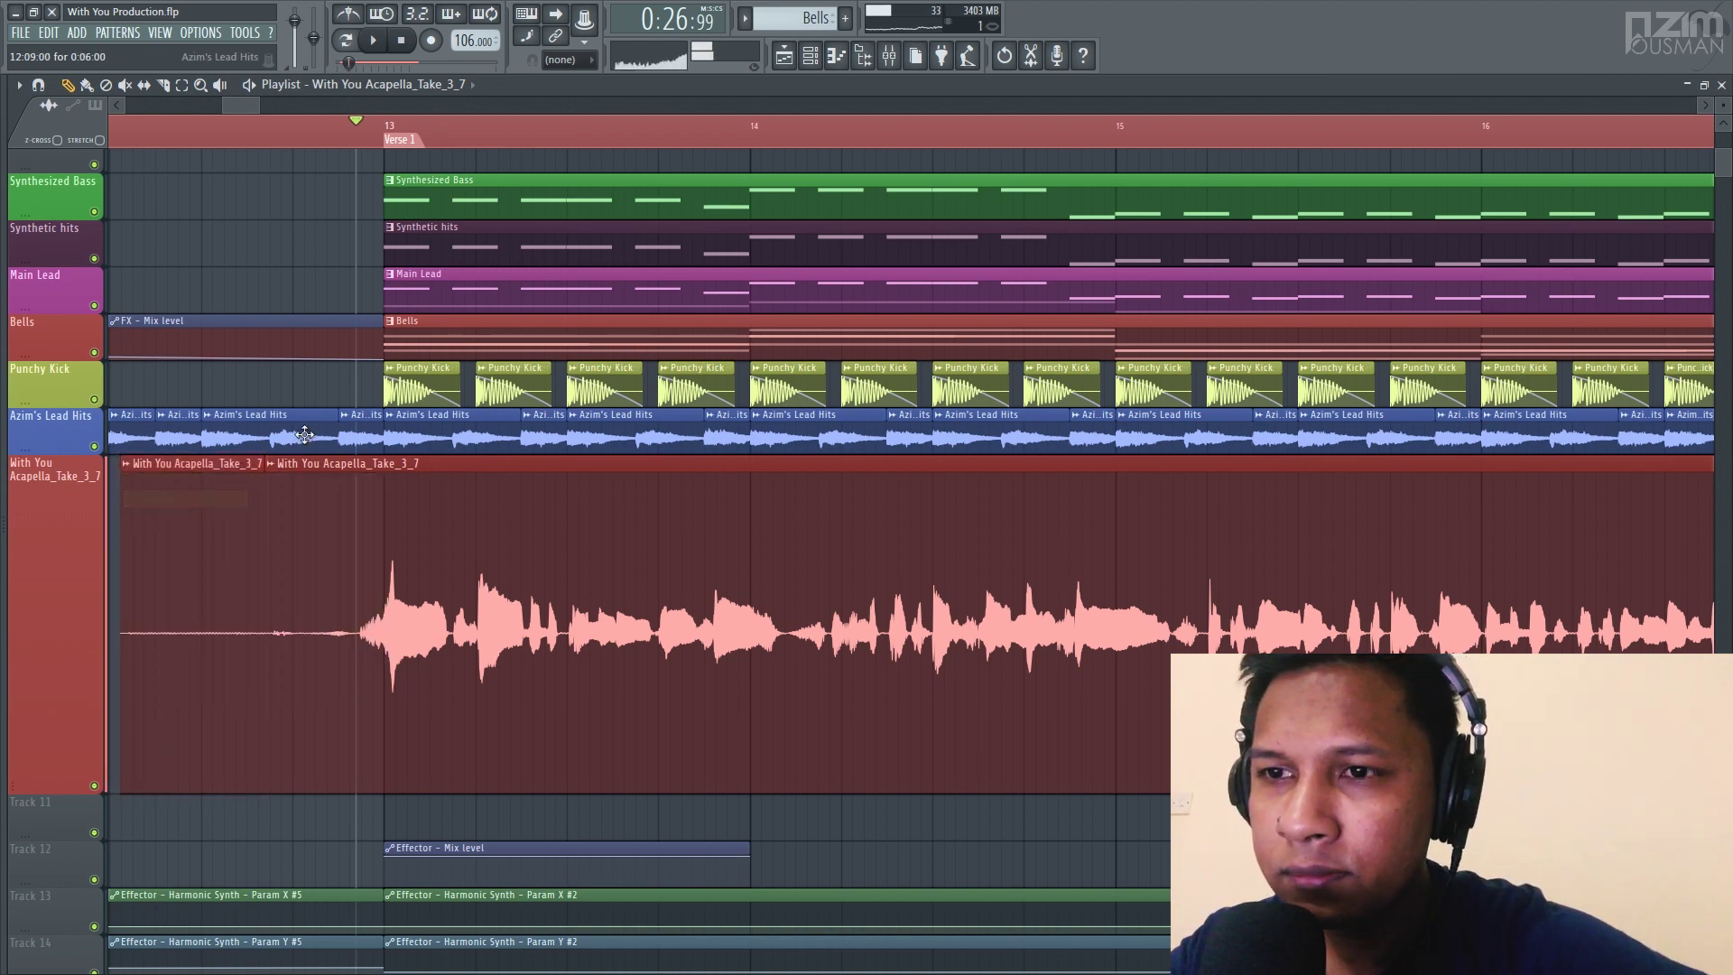
pyautogui.rightClick(274, 460)
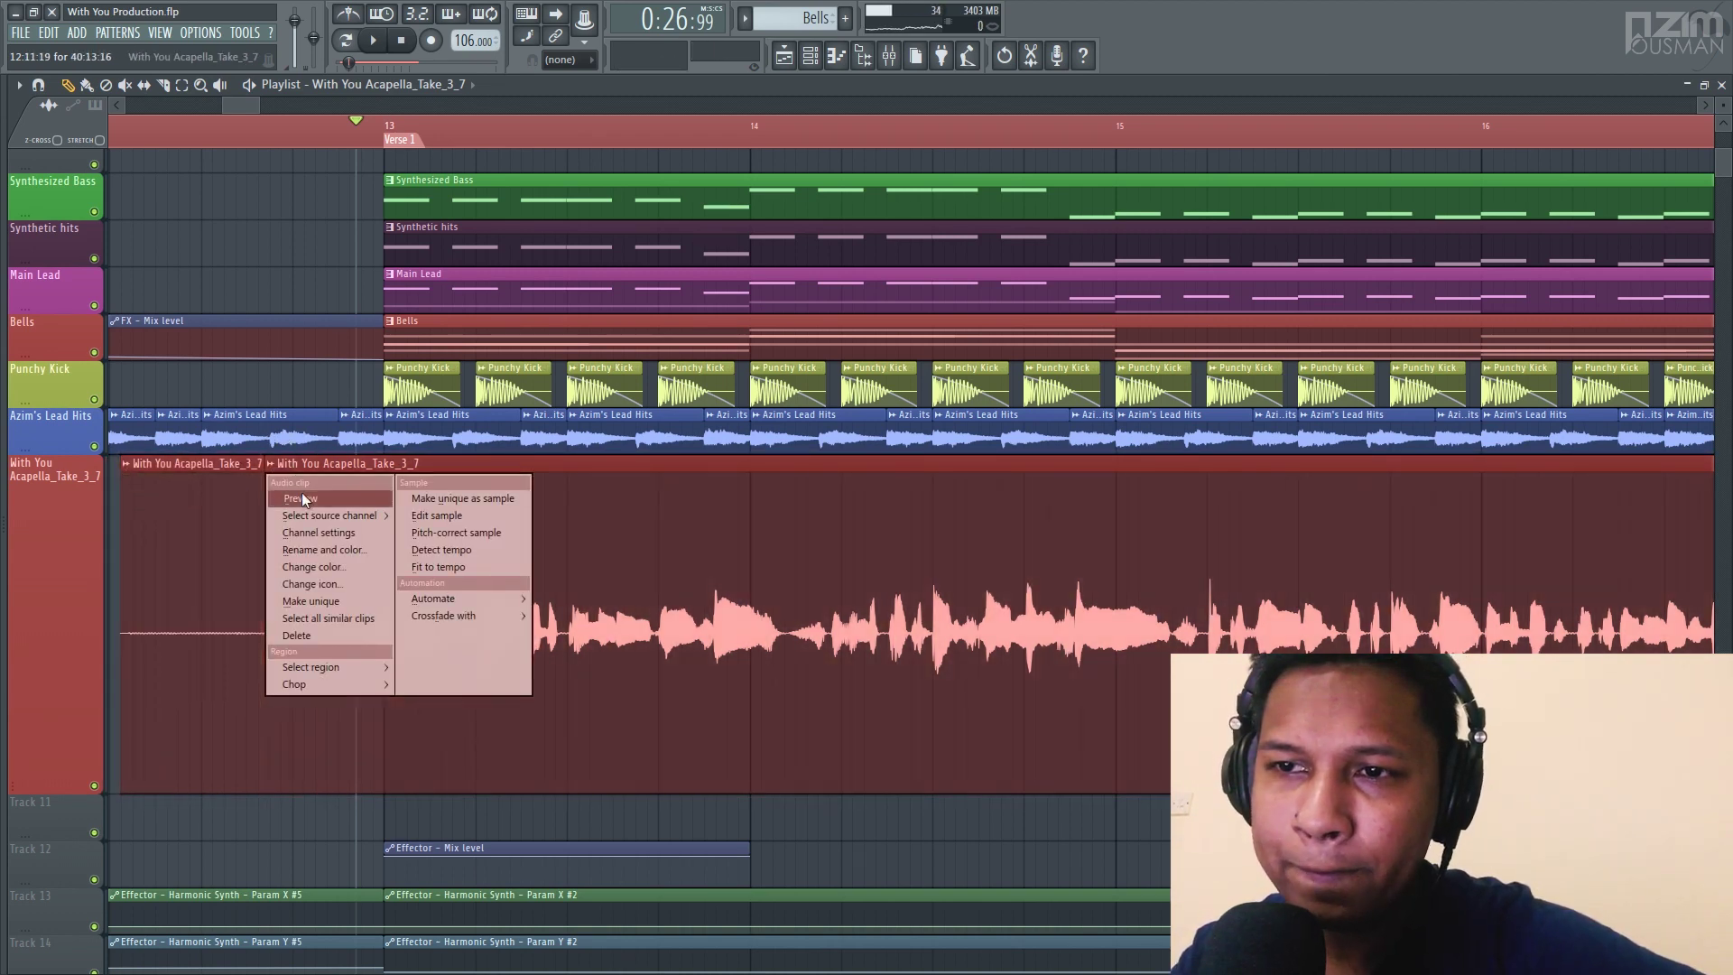
pyautogui.click(302, 493)
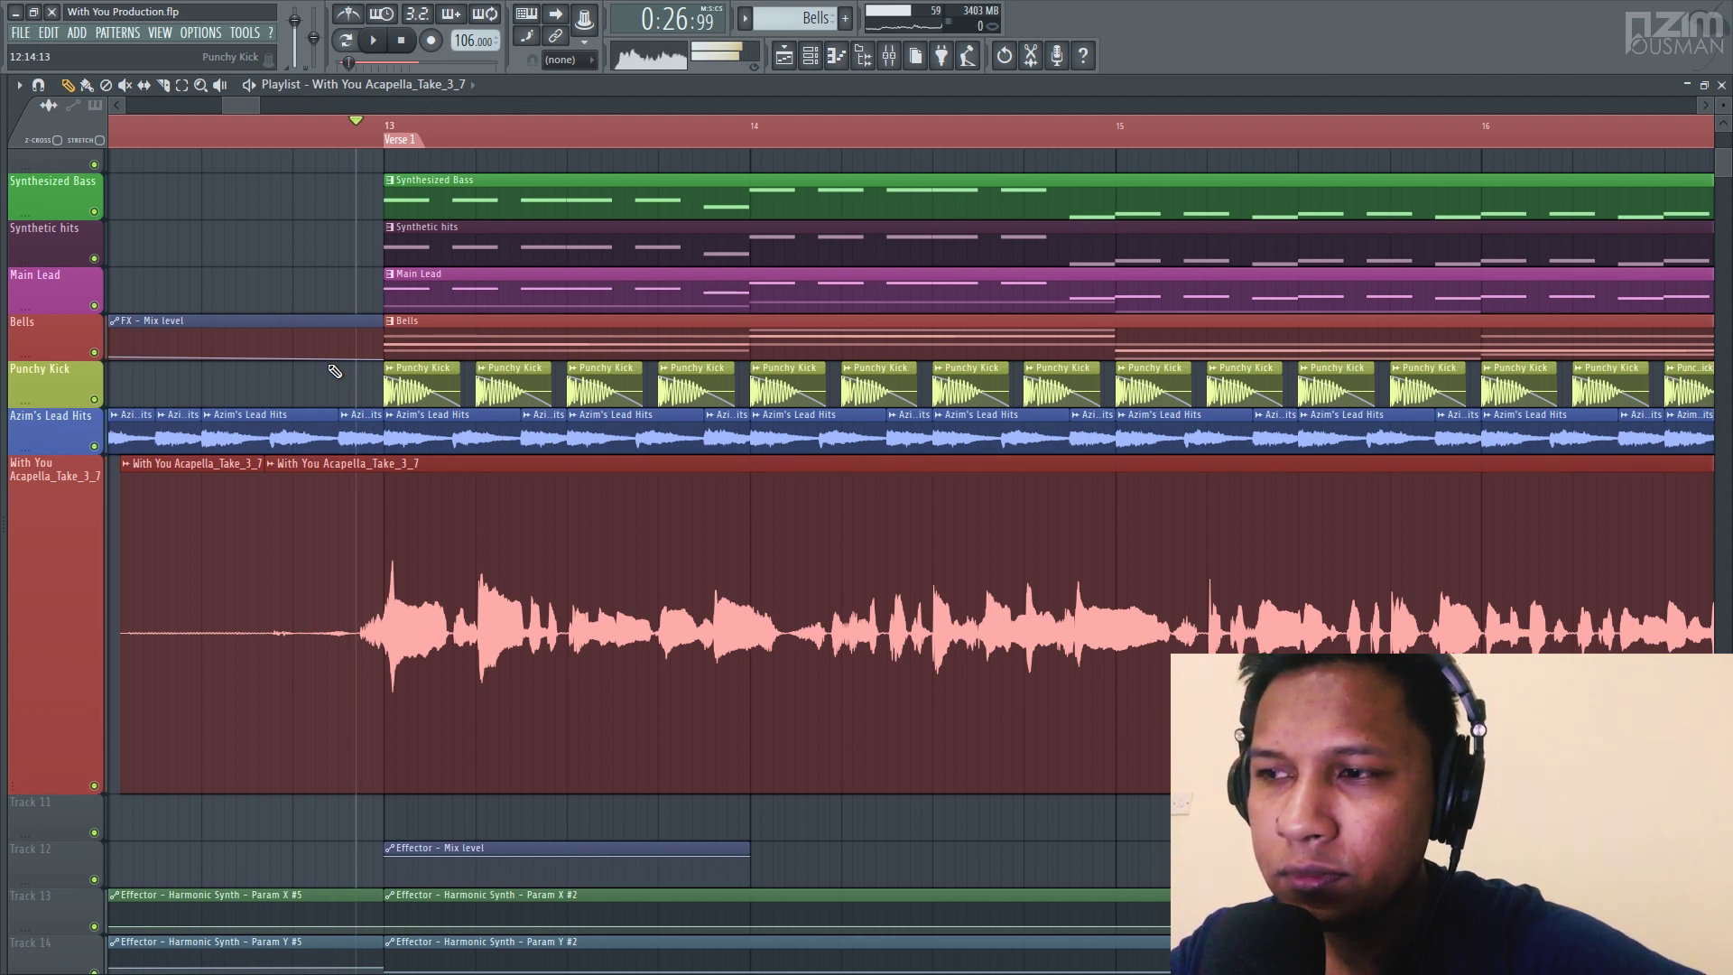
# Route the vocal channel to the Master and preview the second vocal slice.
pyautogui.doubleClick(417, 486)
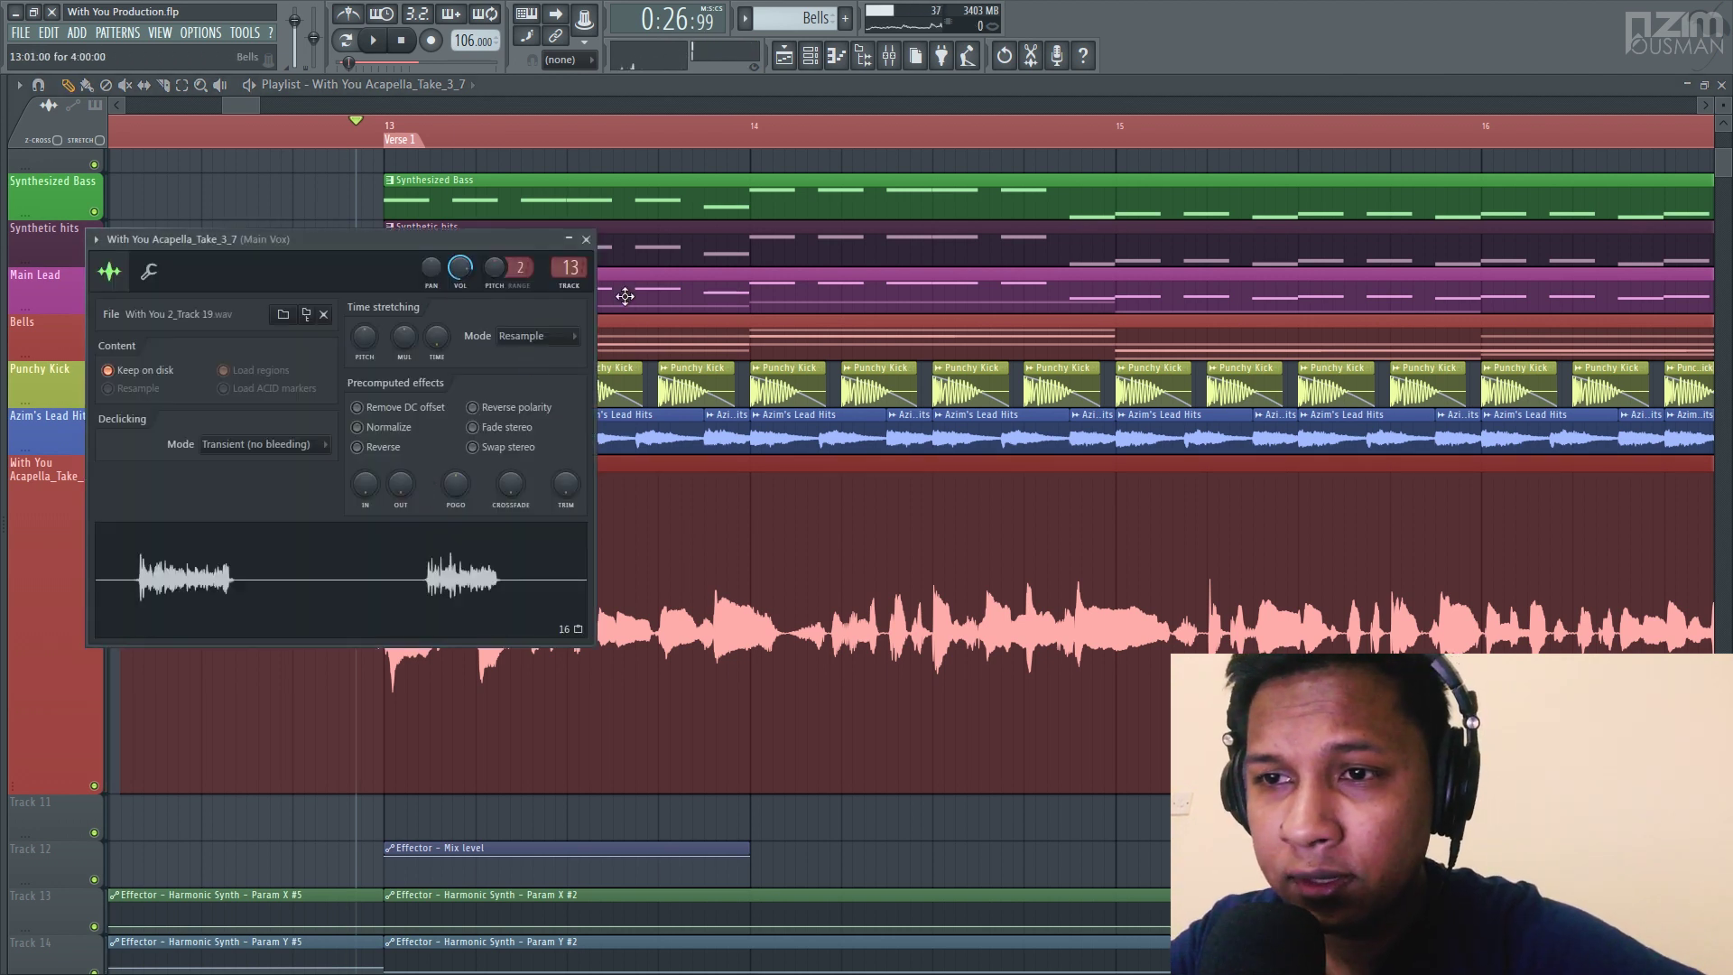
pyautogui.moveTo(570, 267); pyautogui.dragTo(569, 325)
pyautogui.press('Escape')
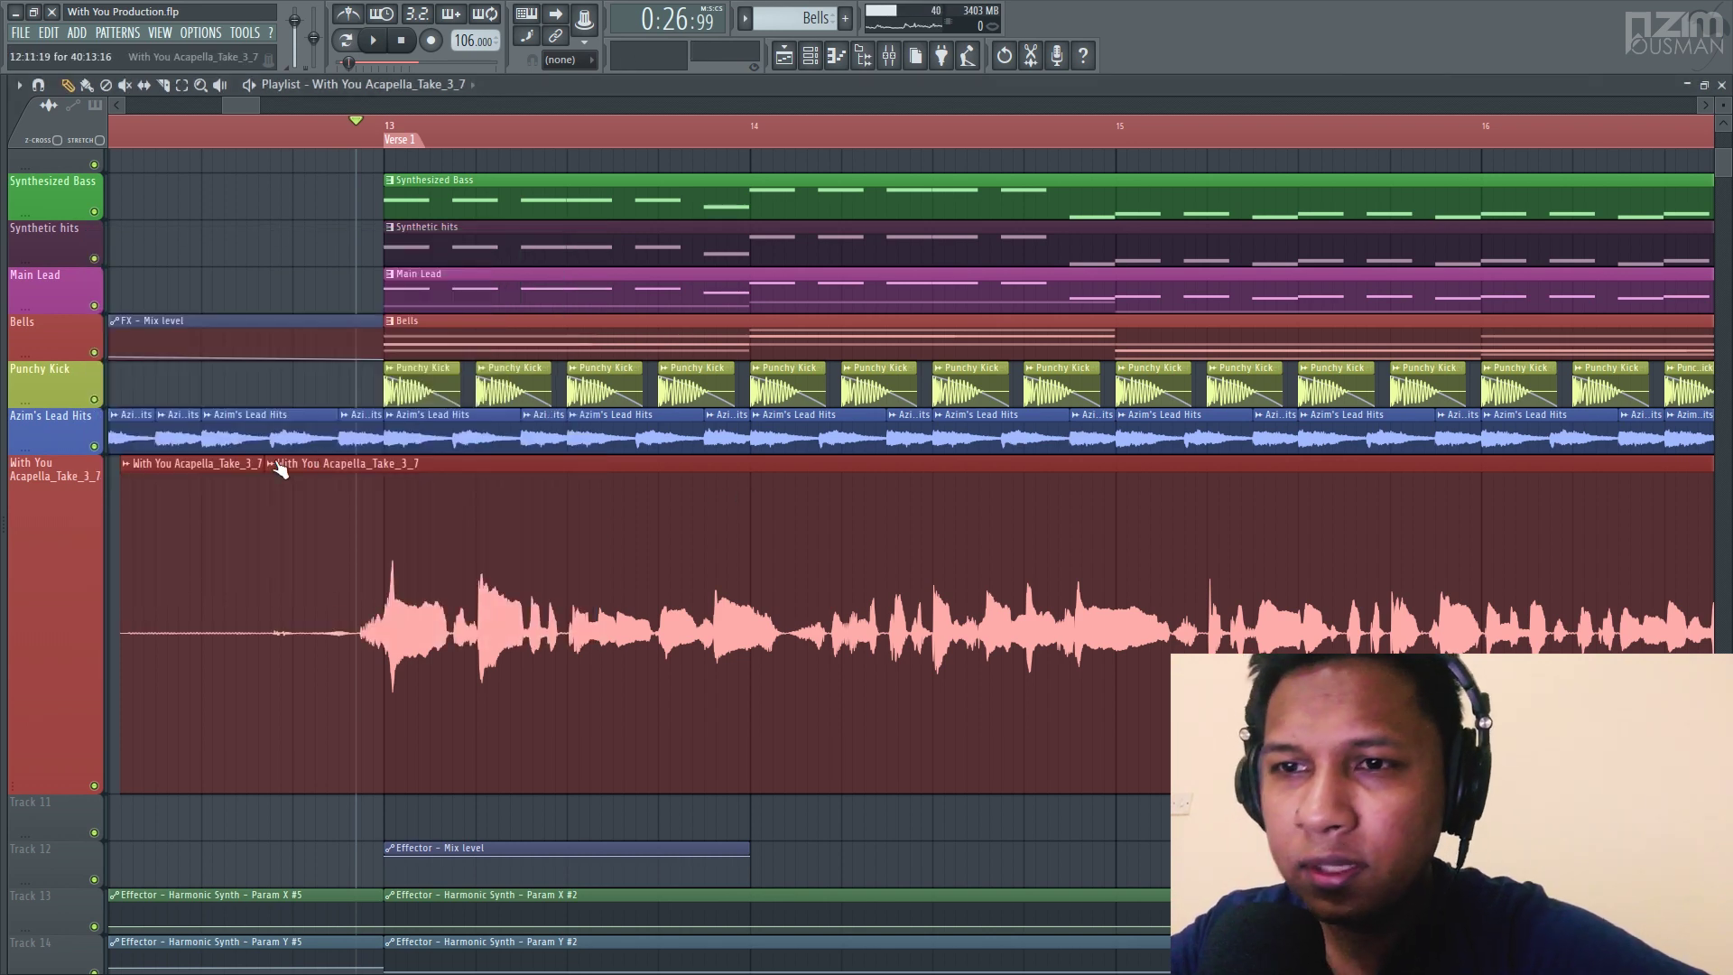
pyautogui.rightClick(274, 459)
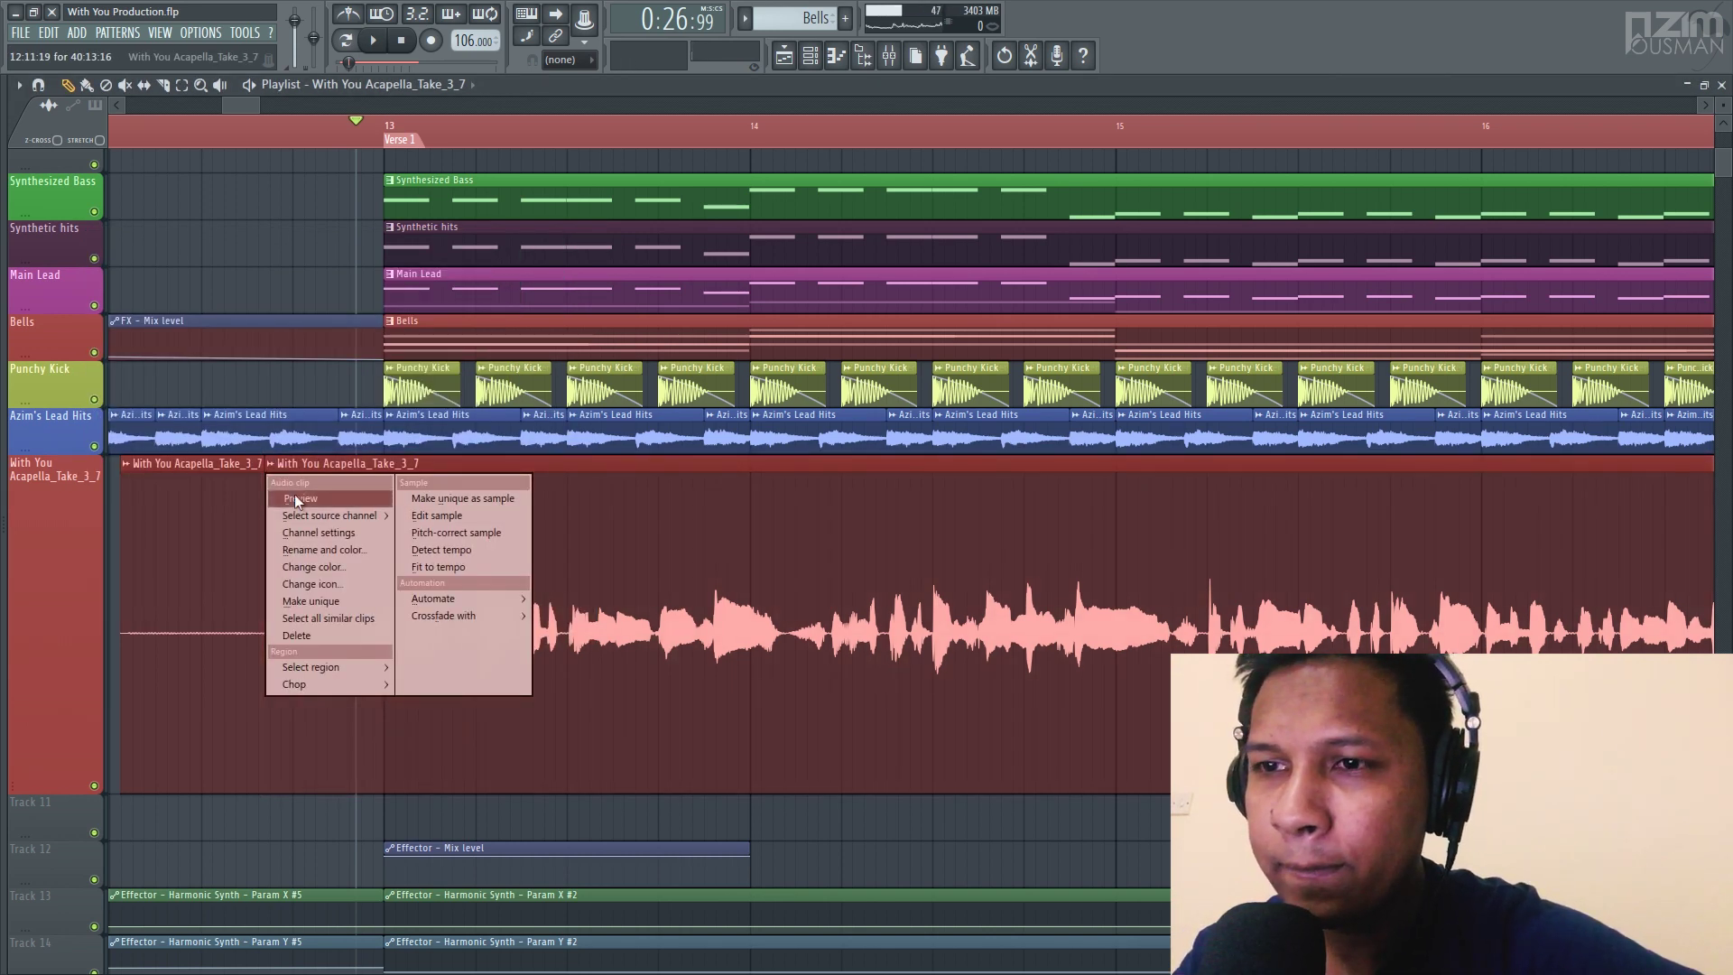
pyautogui.click(294, 497)
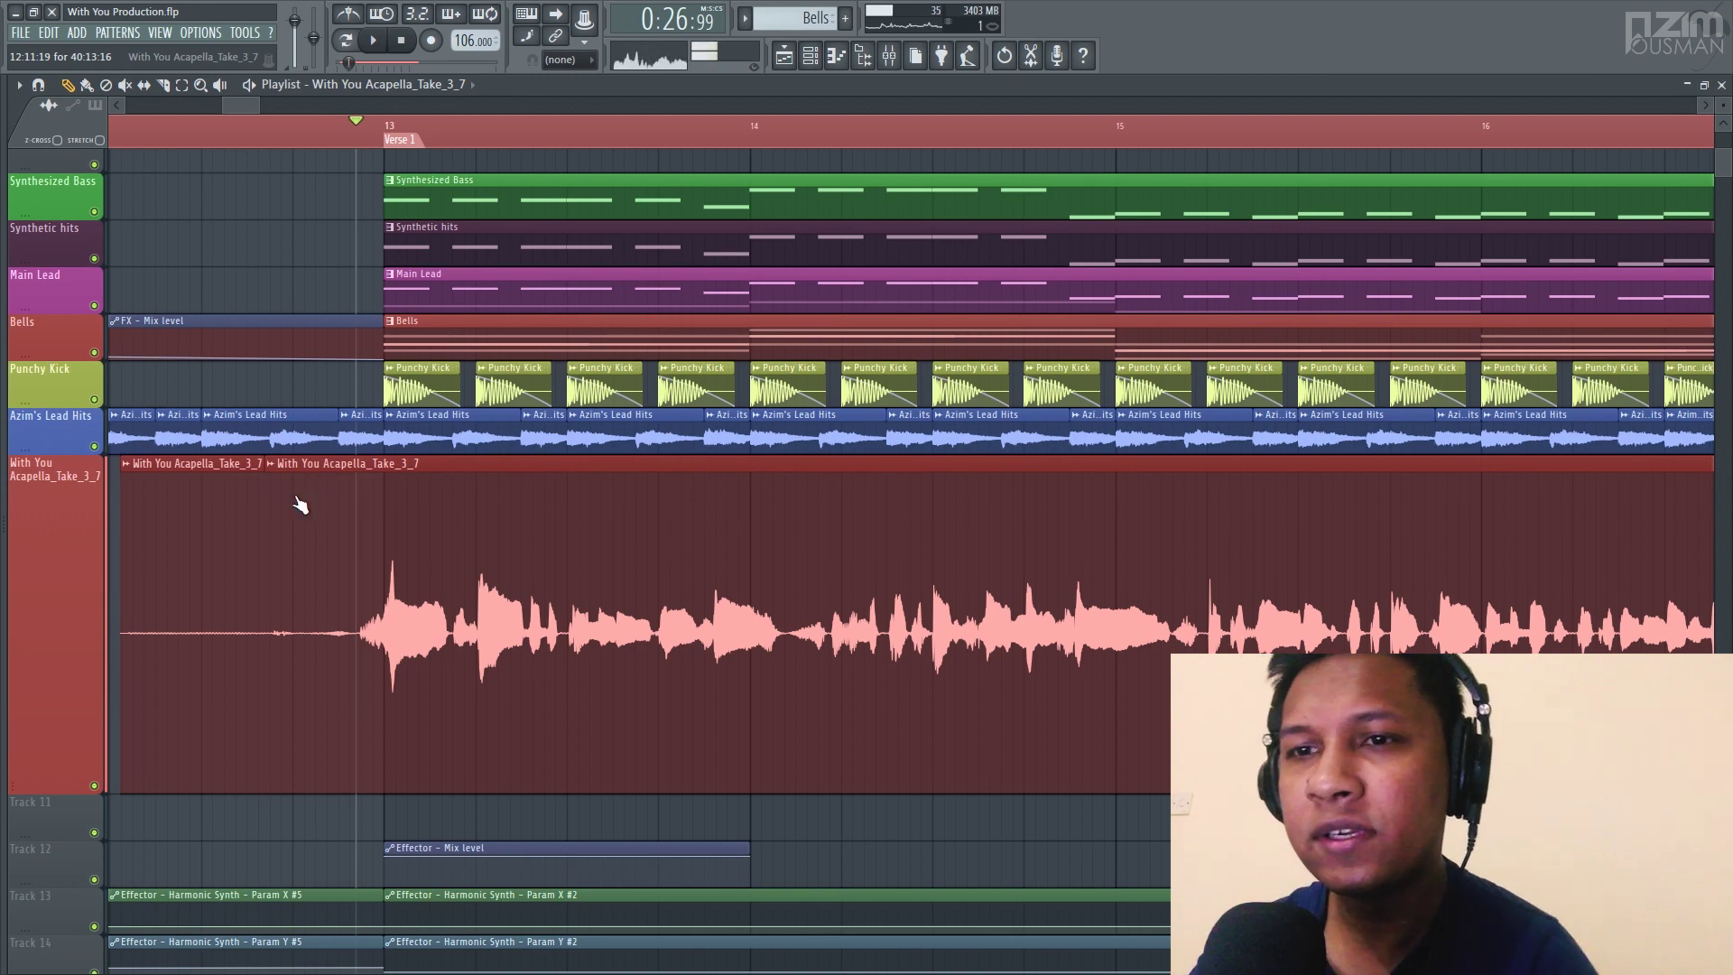
# Check the vocal channel's settings and play the arrangement from 0:25:74, just before Verse 1.
pyautogui.doubleClick(301, 505)
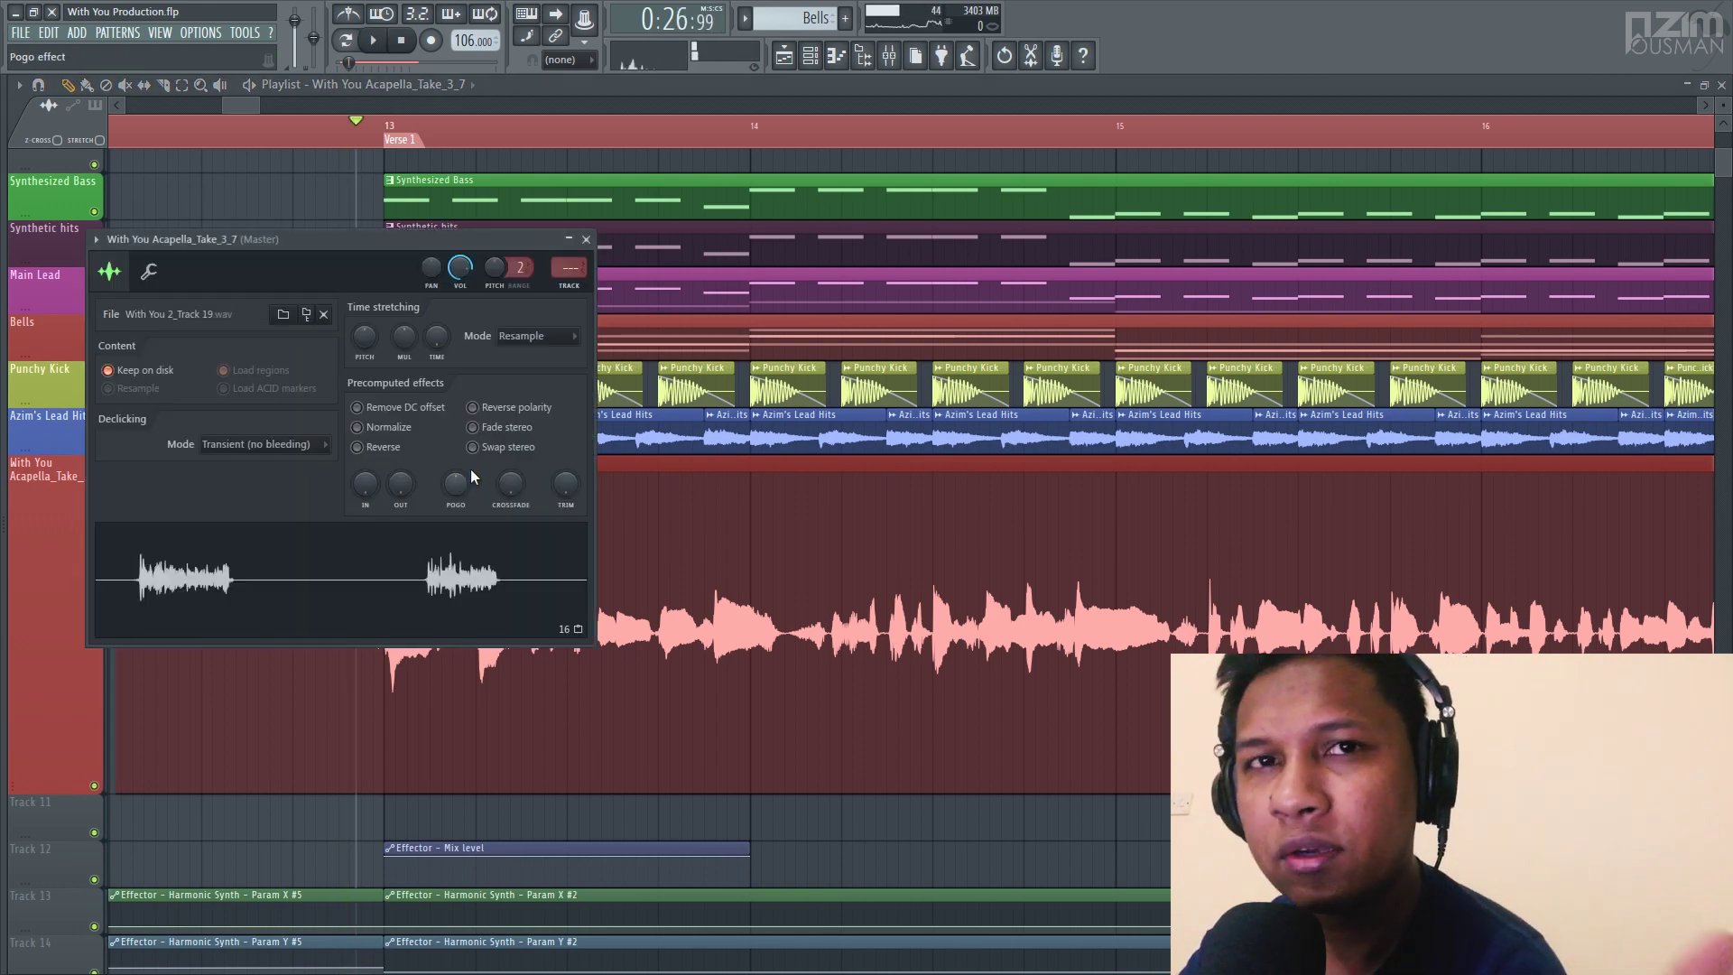
pyautogui.moveTo(545, 264)
pyautogui.mouseDown()
pyautogui.moveTo(545, 216)
pyautogui.moveTo(571, 267)
pyautogui.mouseUp()
pyautogui.press('F9')
pyautogui.click(154, 127)
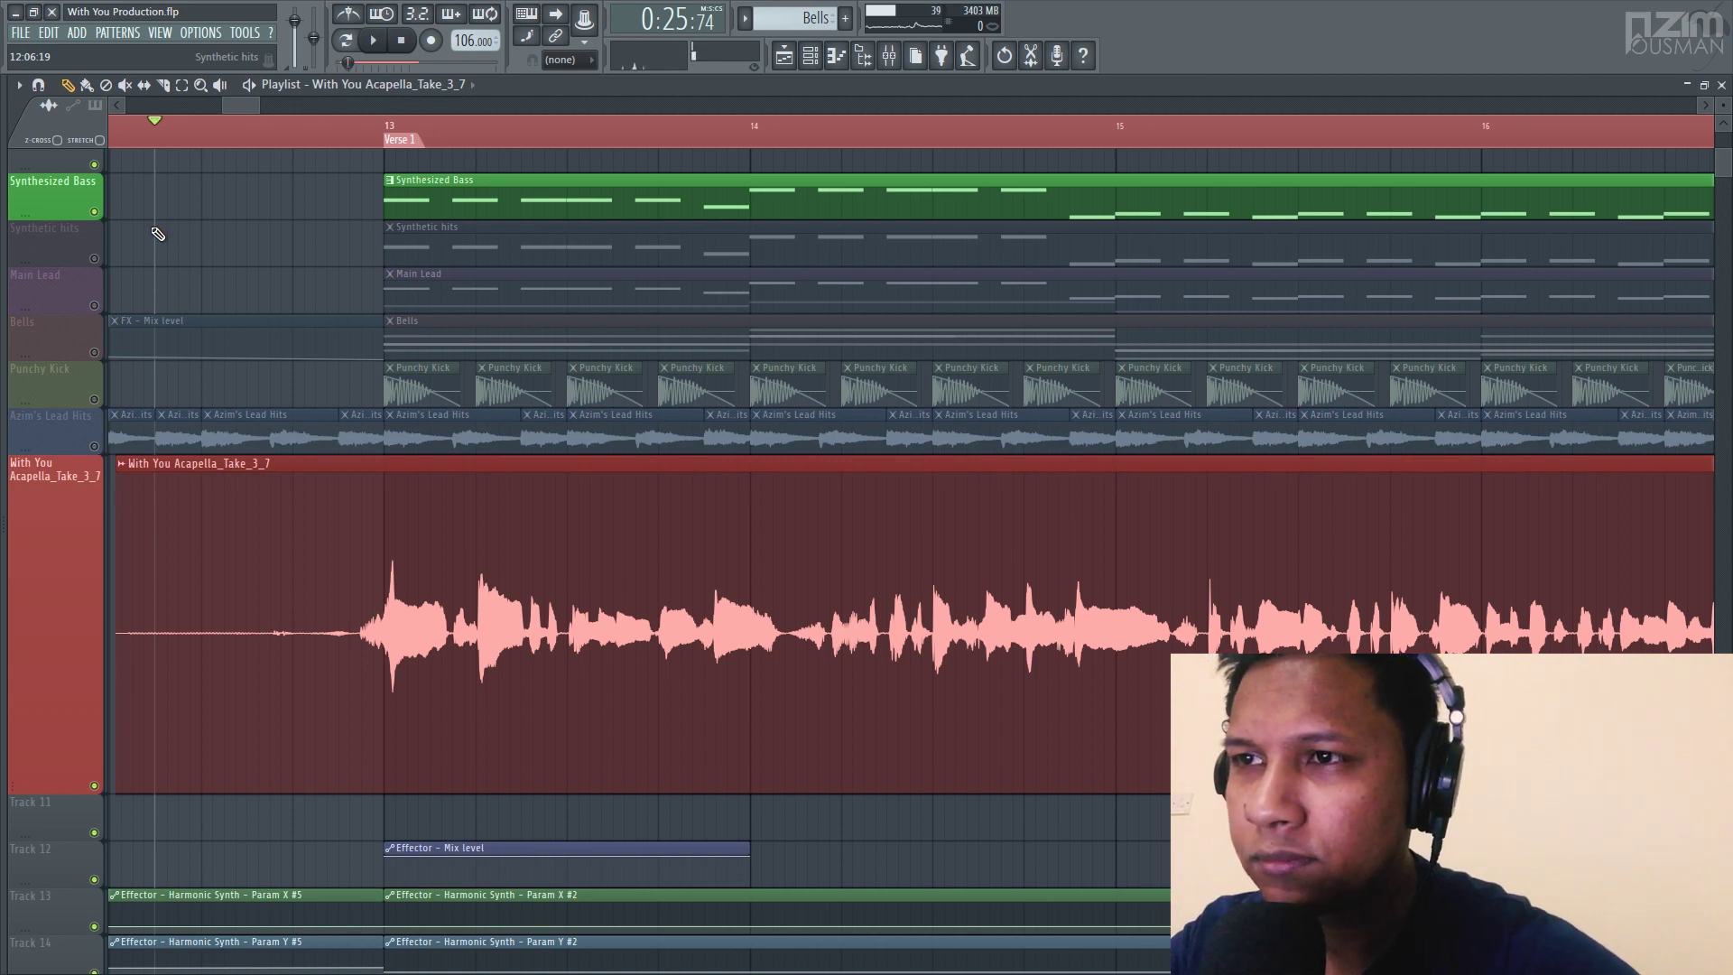
pyautogui.press('space')
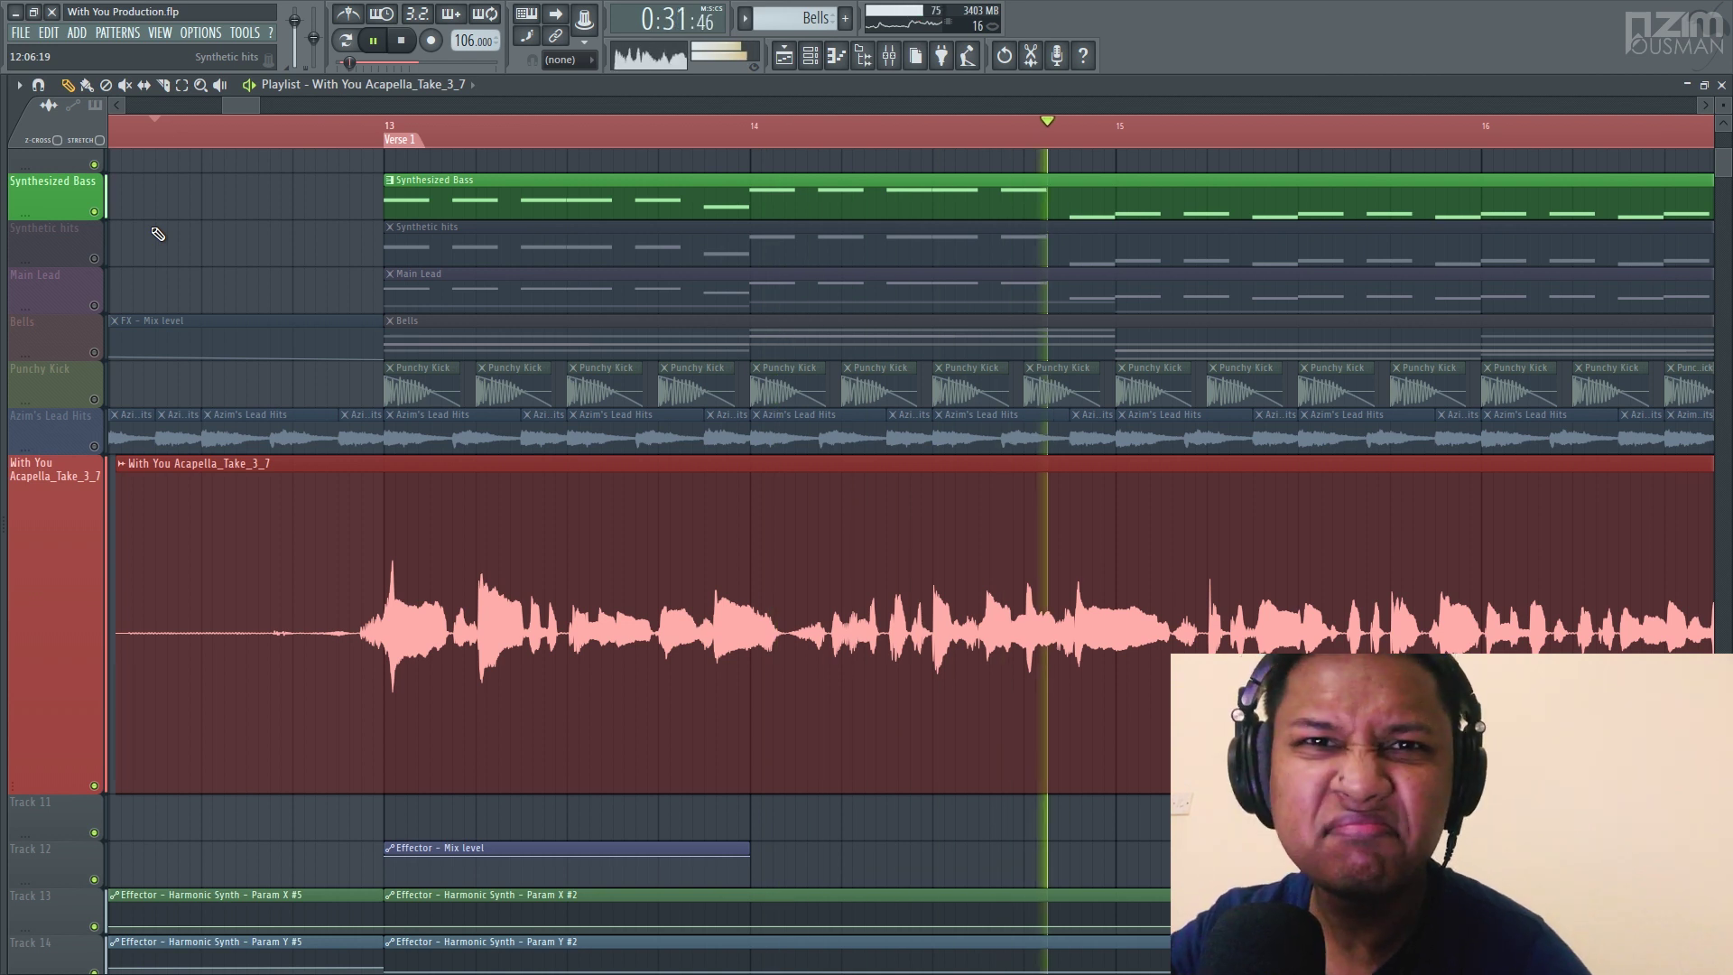
pyautogui.press('space')
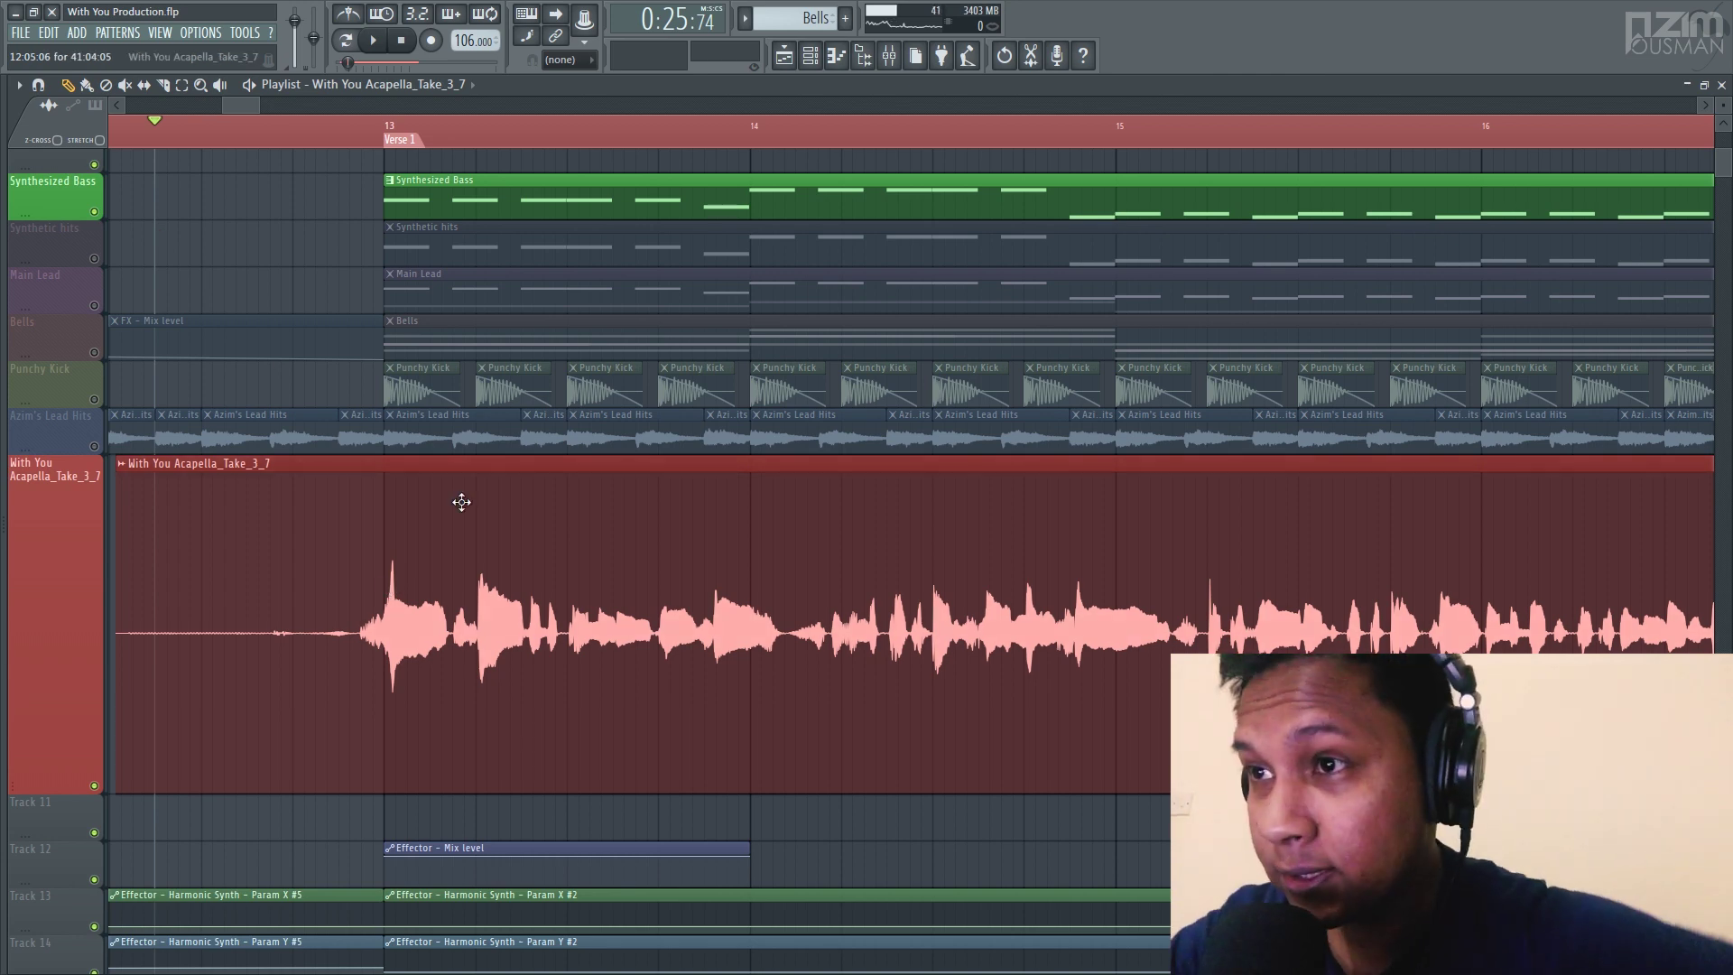
# Shorten the With You Acapella_Take_3_7 clip to end just after bar 17 and make it unique as a sample.
pyautogui.doubleClick(553, 514)
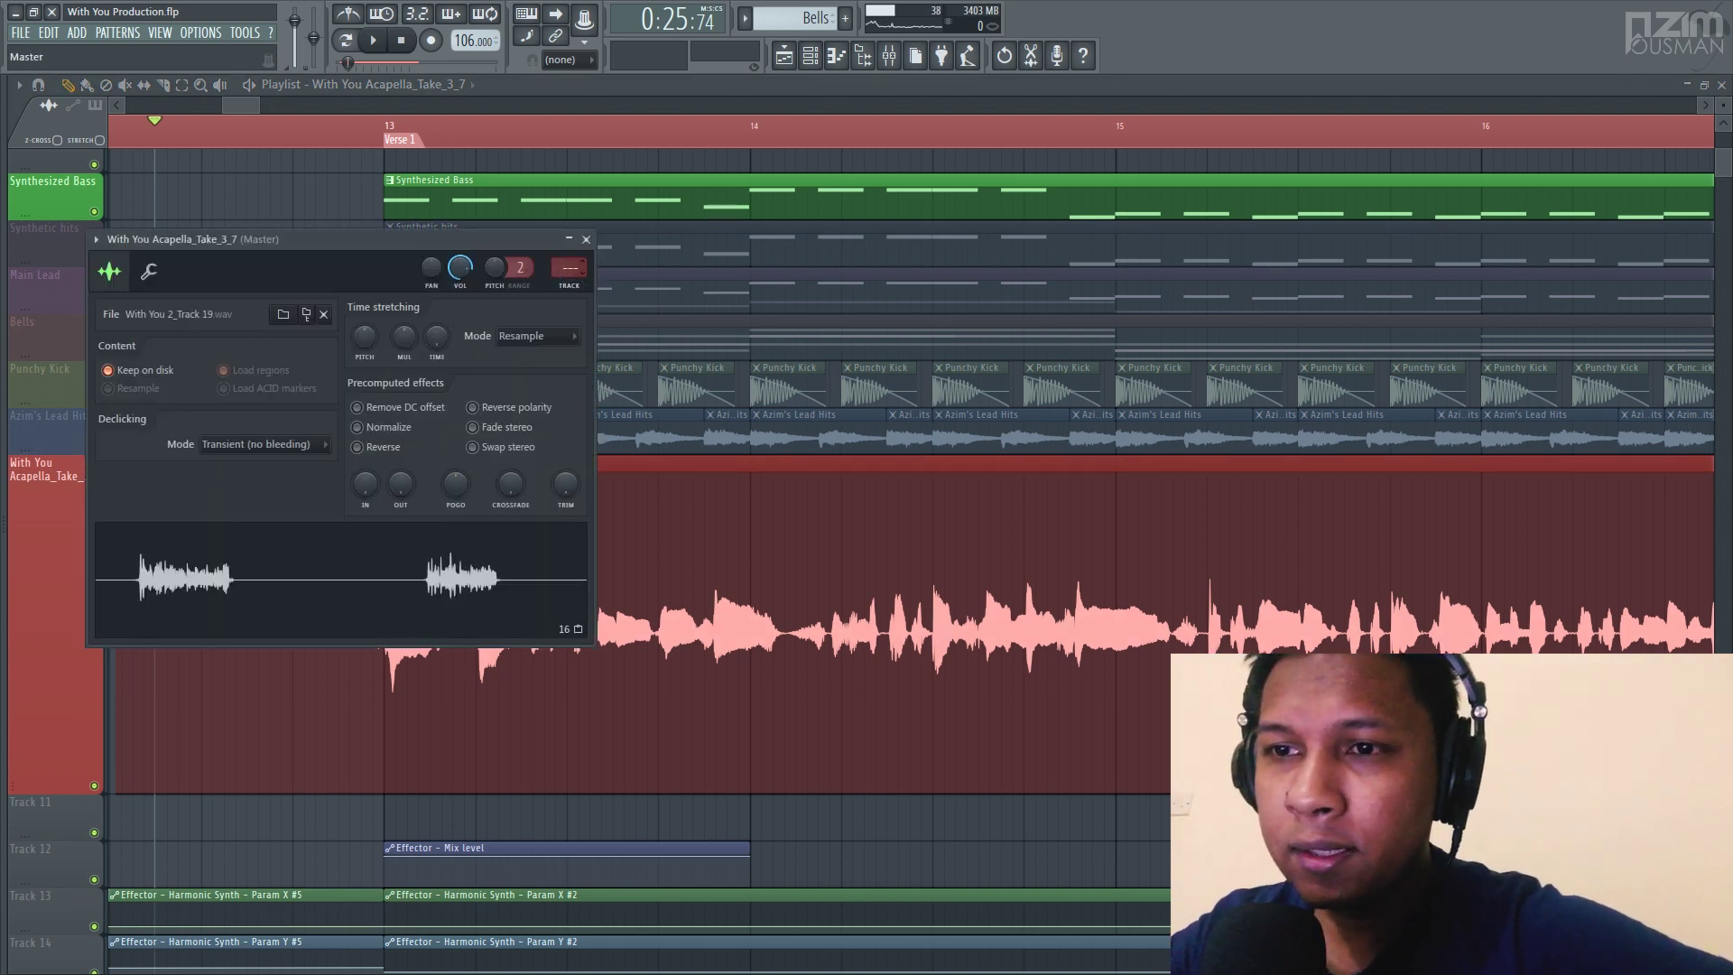
pyautogui.press('Escape')
pyautogui.scroll(-3, 129, 469)
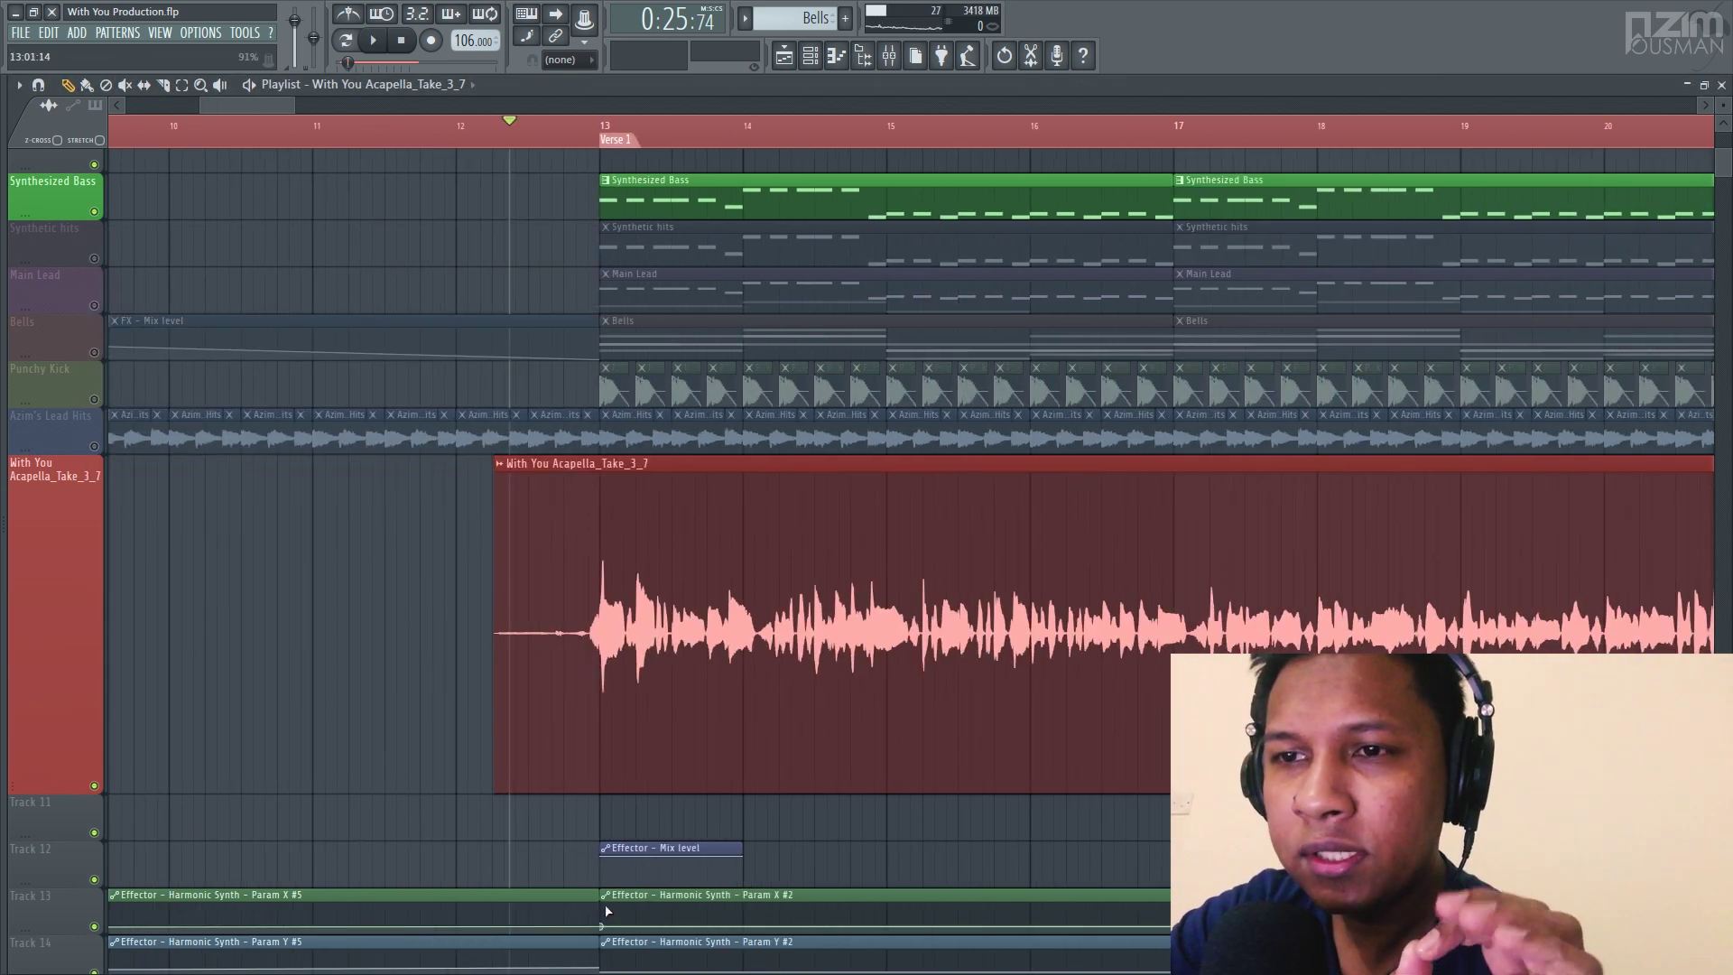
pyautogui.scroll(2, 788, 144)
pyautogui.scroll(1, 788, 144)
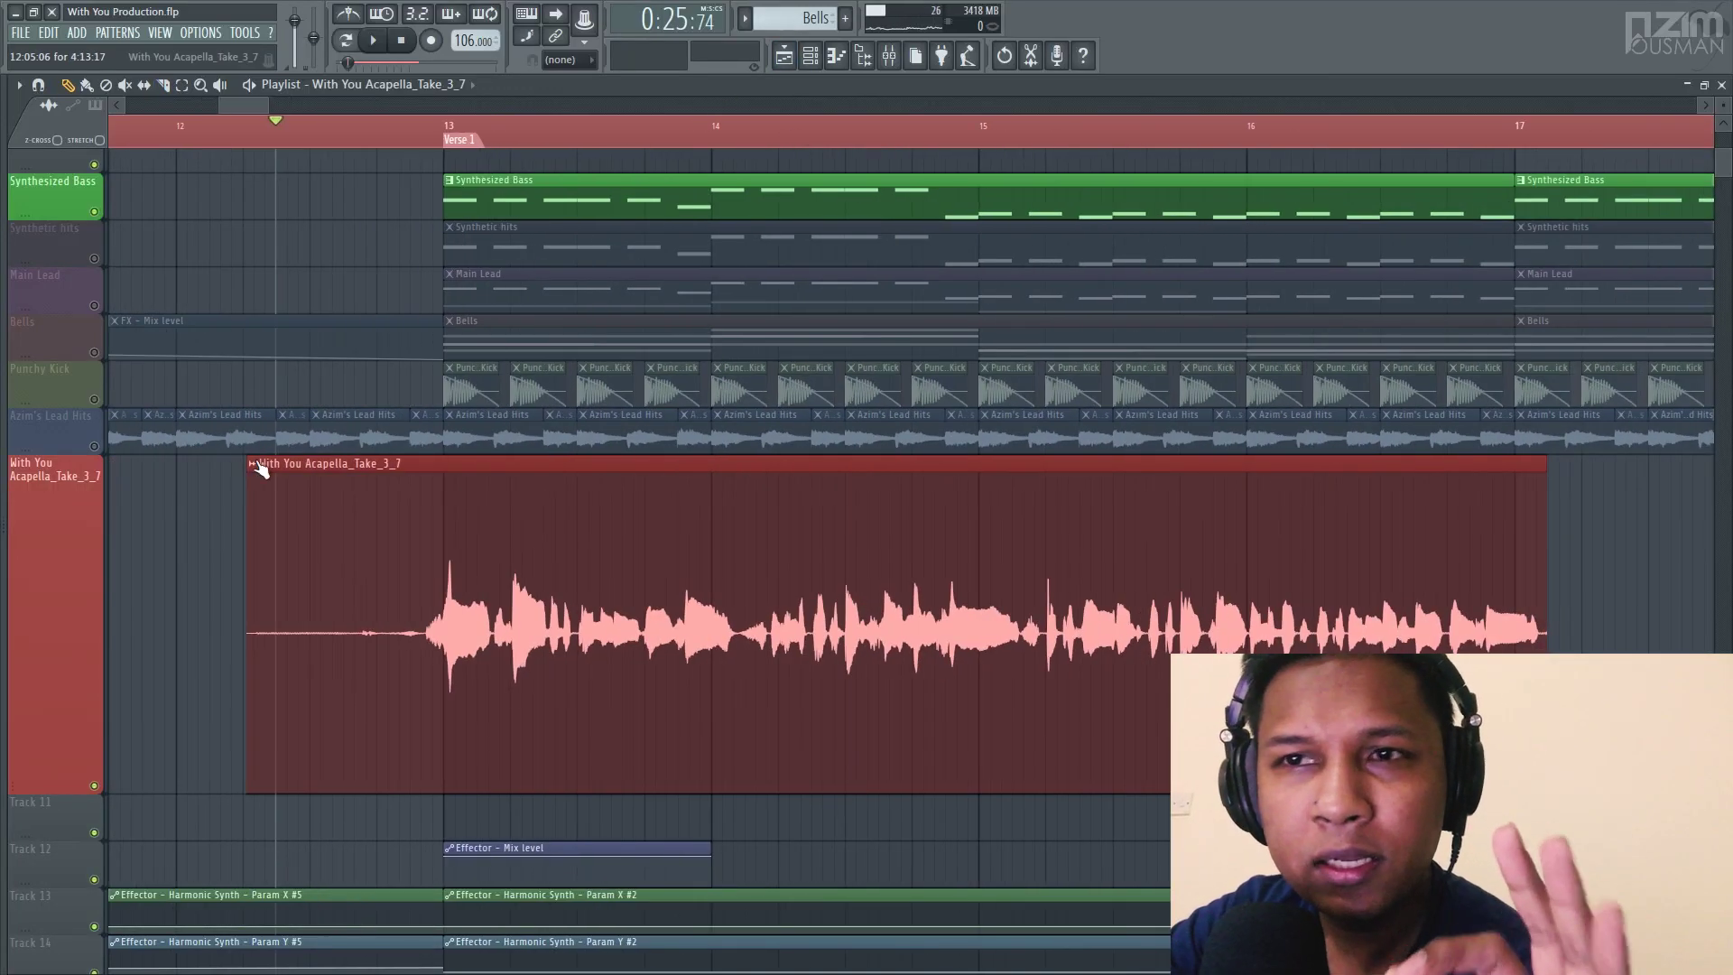
pyautogui.click(252, 463)
pyautogui.click(307, 478)
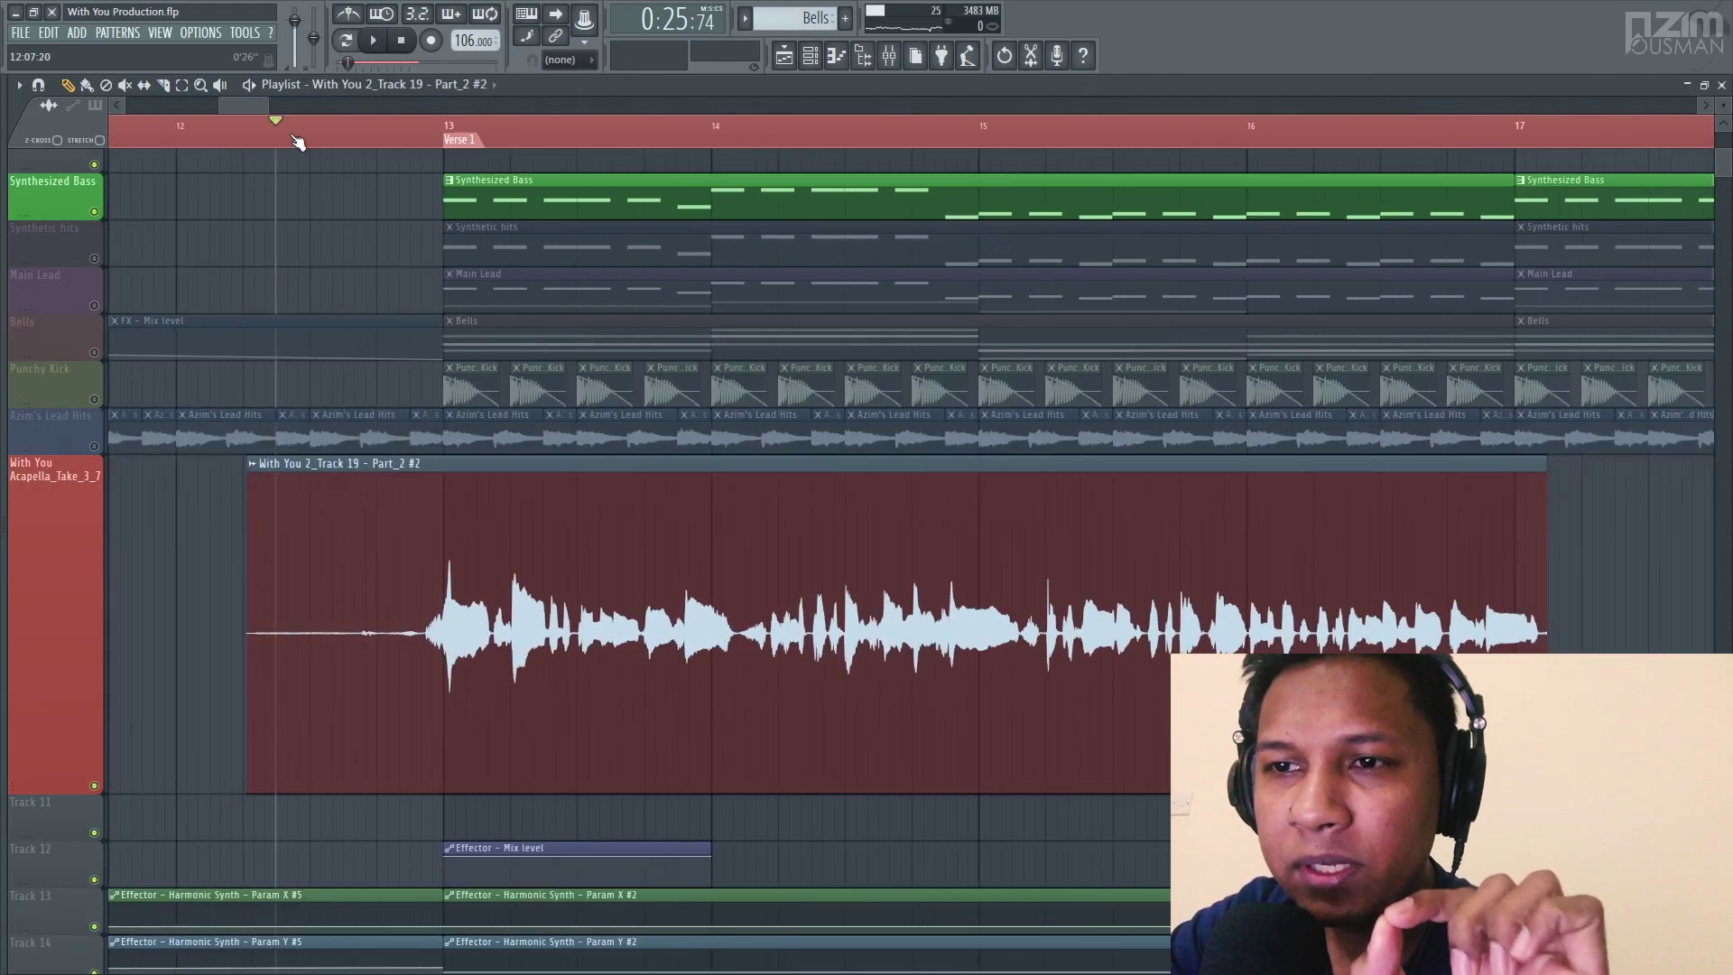
# Open the With You 2_Track 19 - Part_2 #2 clip for sample editing in Edison.
pyautogui.scroll(2, 295, 131)
pyautogui.click(218, 466)
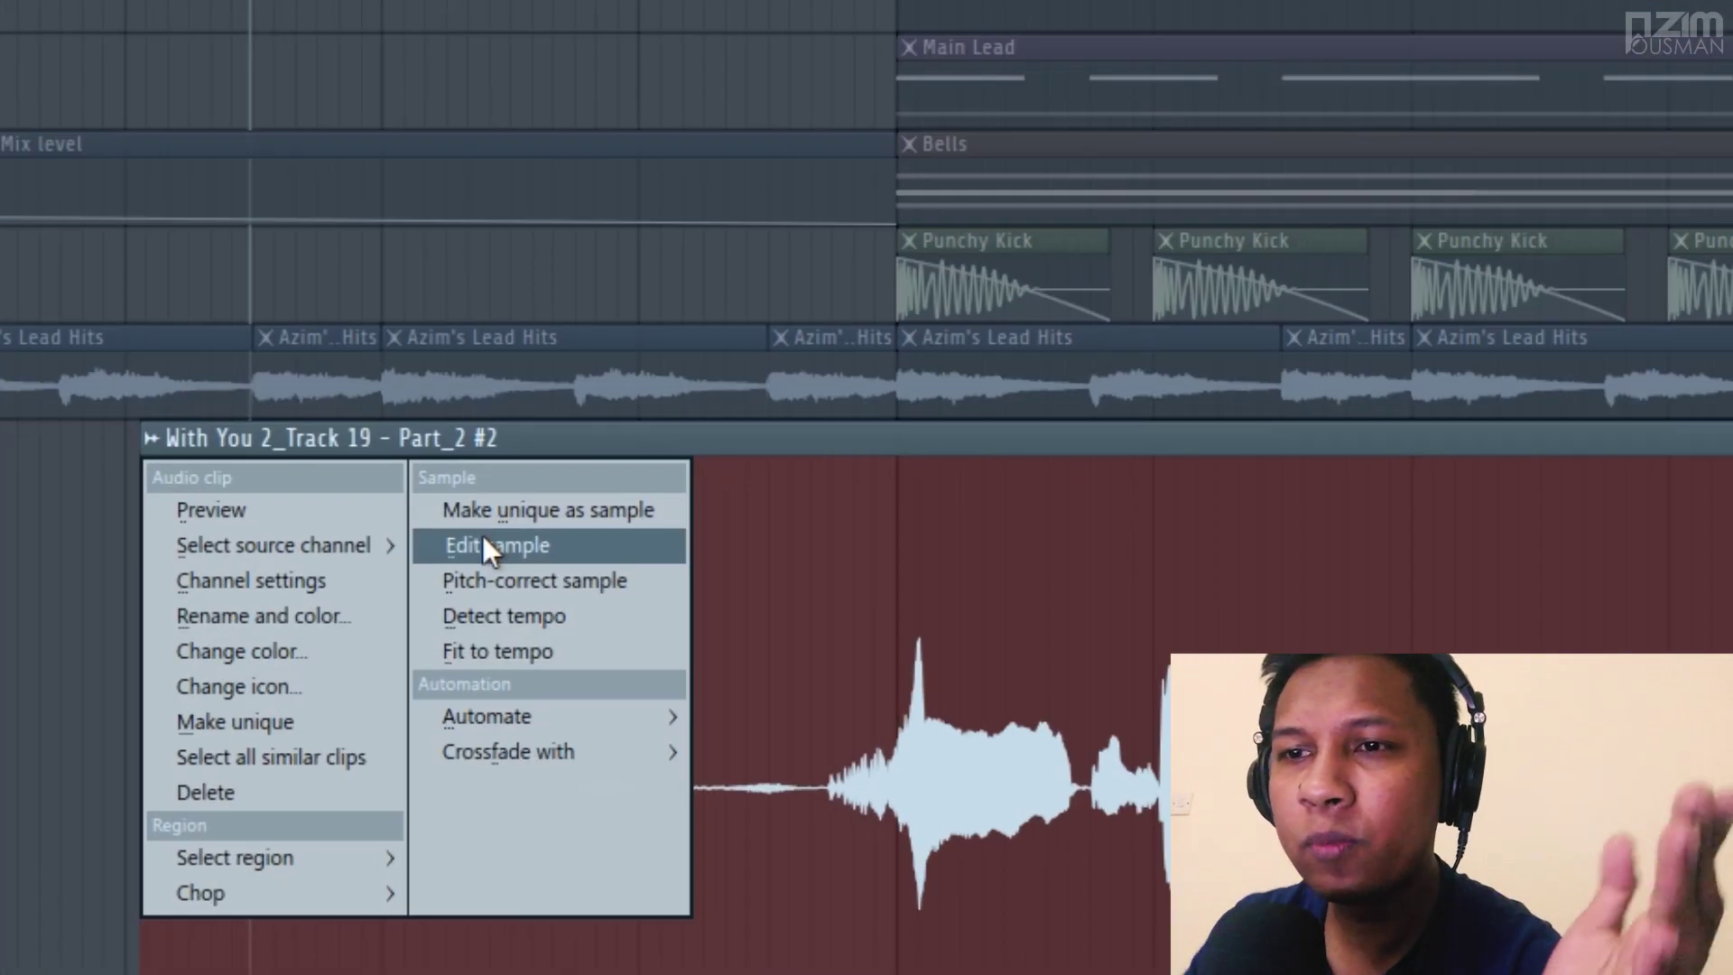
pyautogui.click(483, 542)
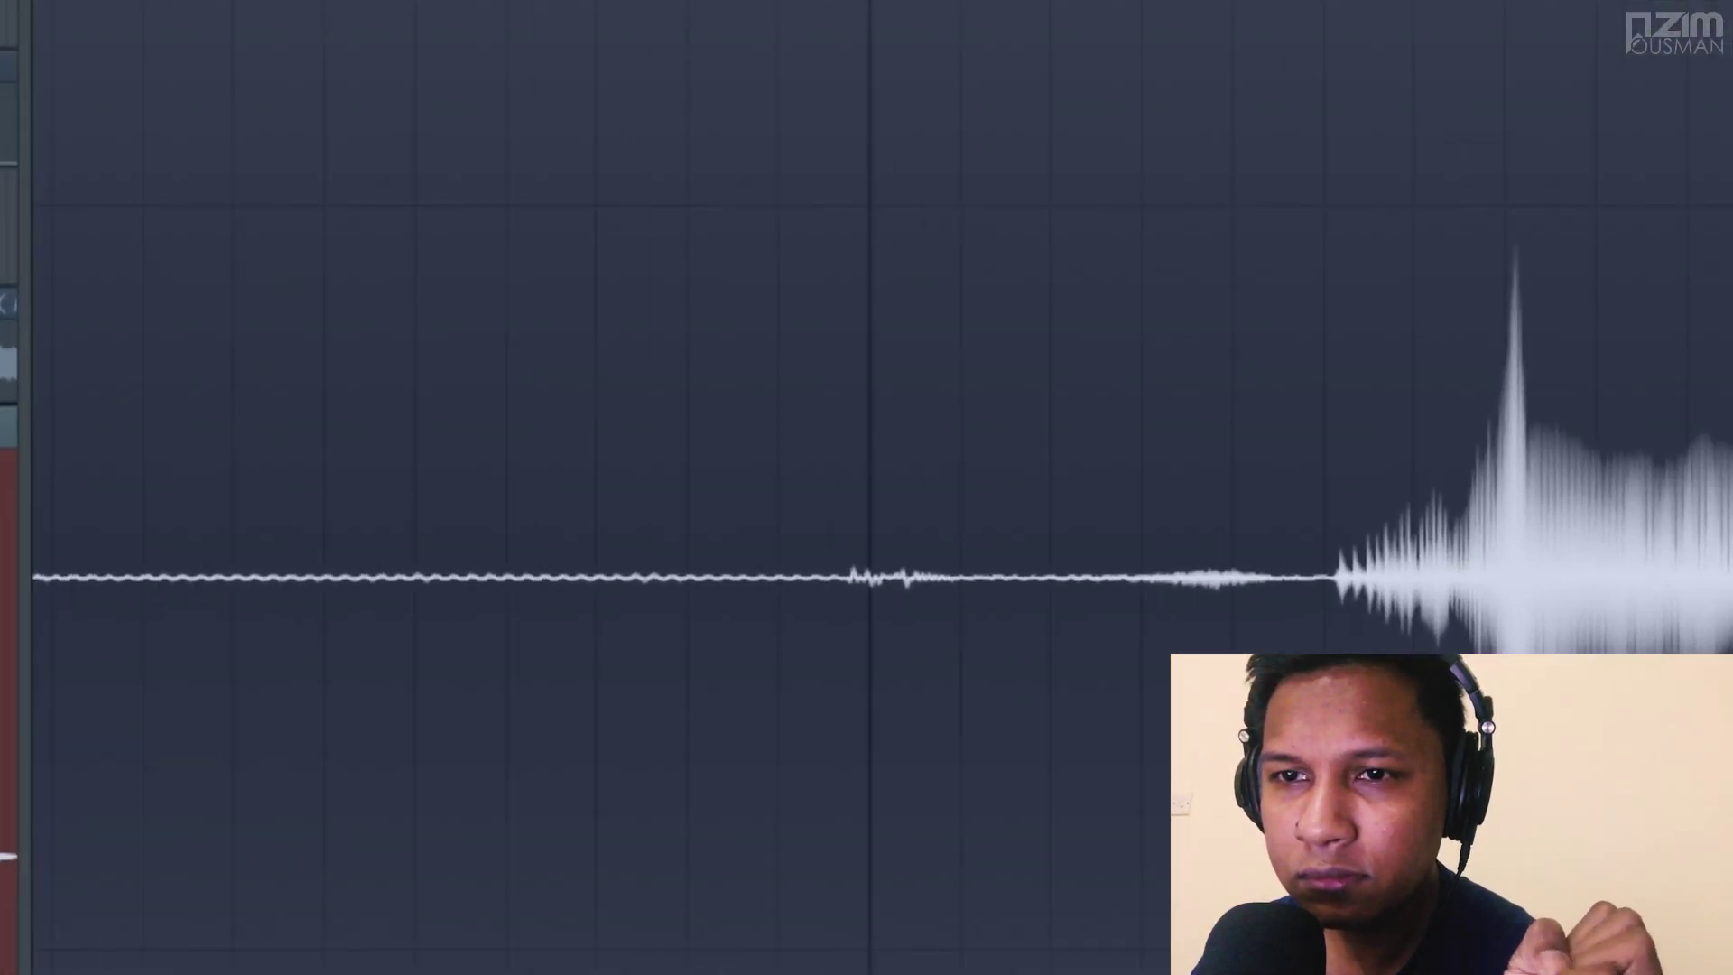
# Select the quiet section from 0:150 to 0:925 before the first vocal and play it back.
pyautogui.scroll(2, 617, 564)
pyautogui.click(595, 521)
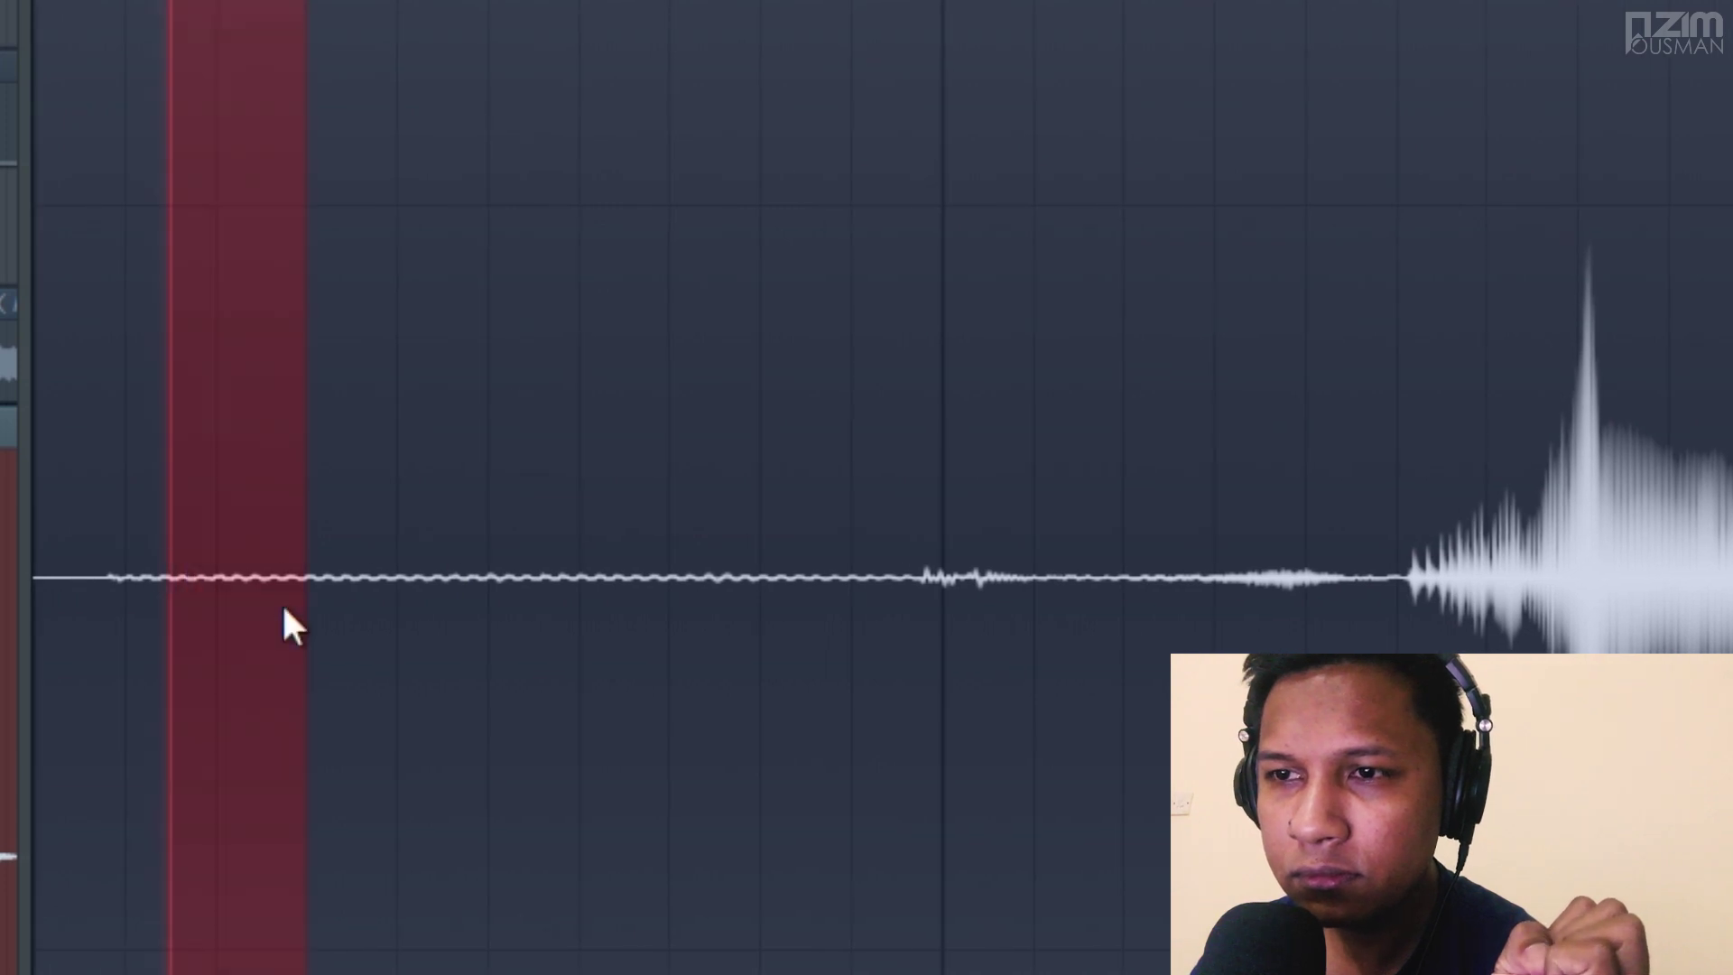
pyautogui.moveTo(170, 560); pyautogui.dragTo(796, 722)
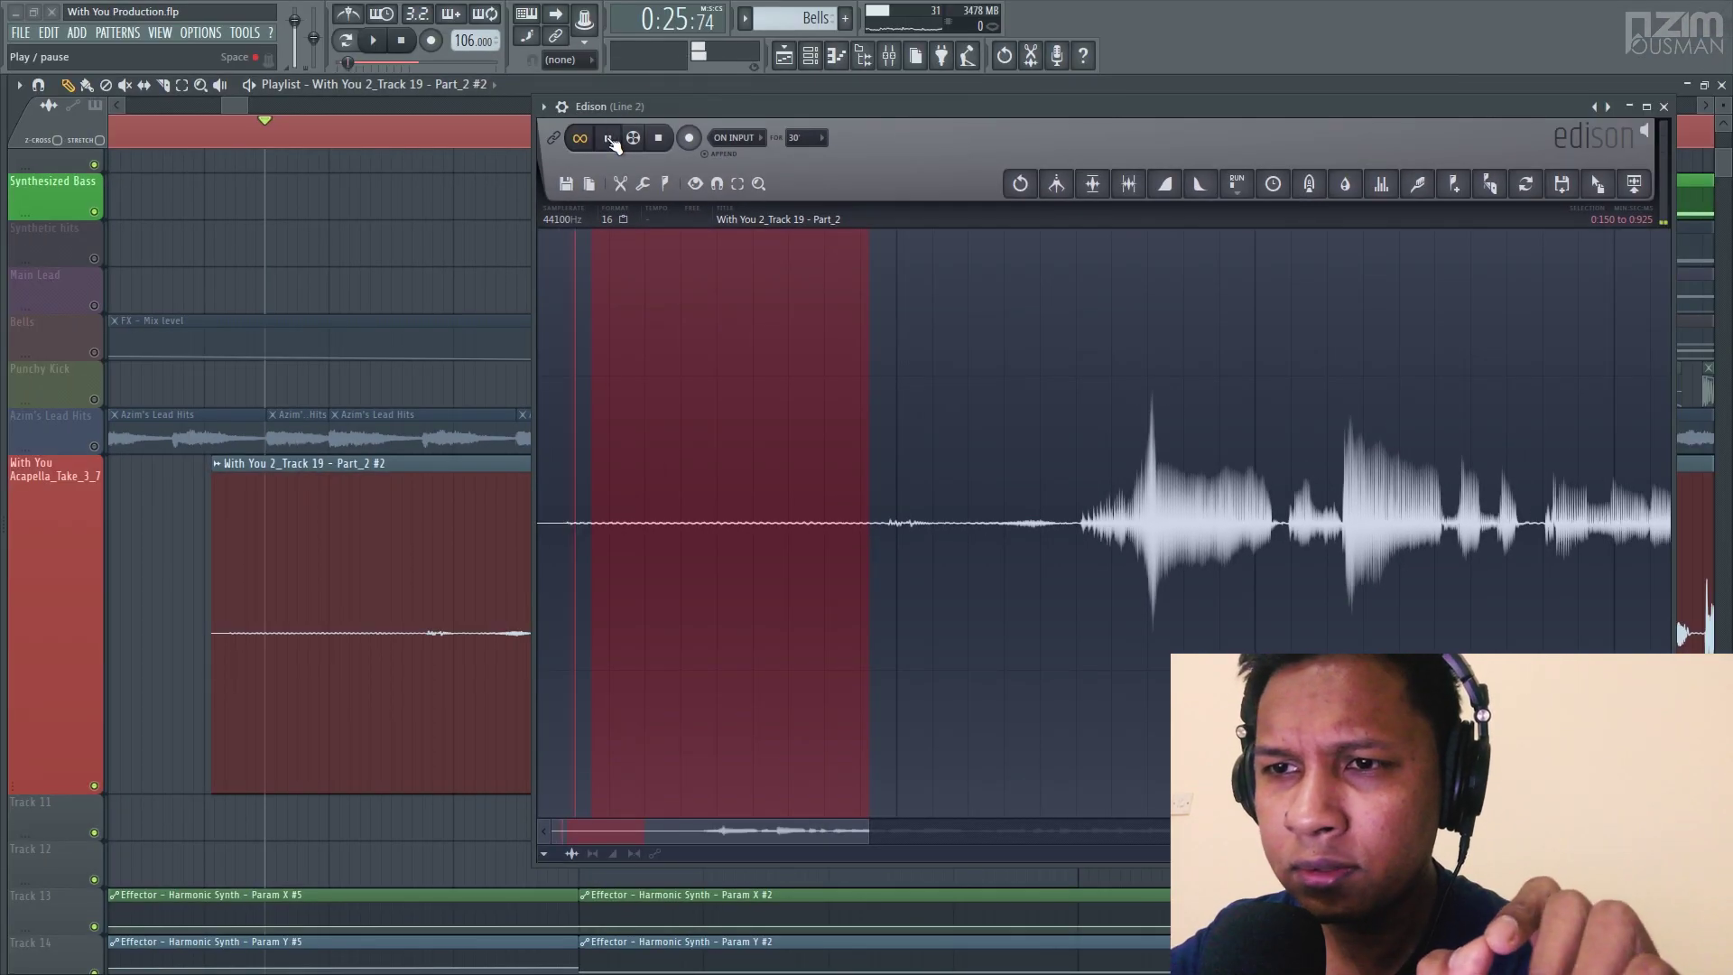
pyautogui.click(610, 140)
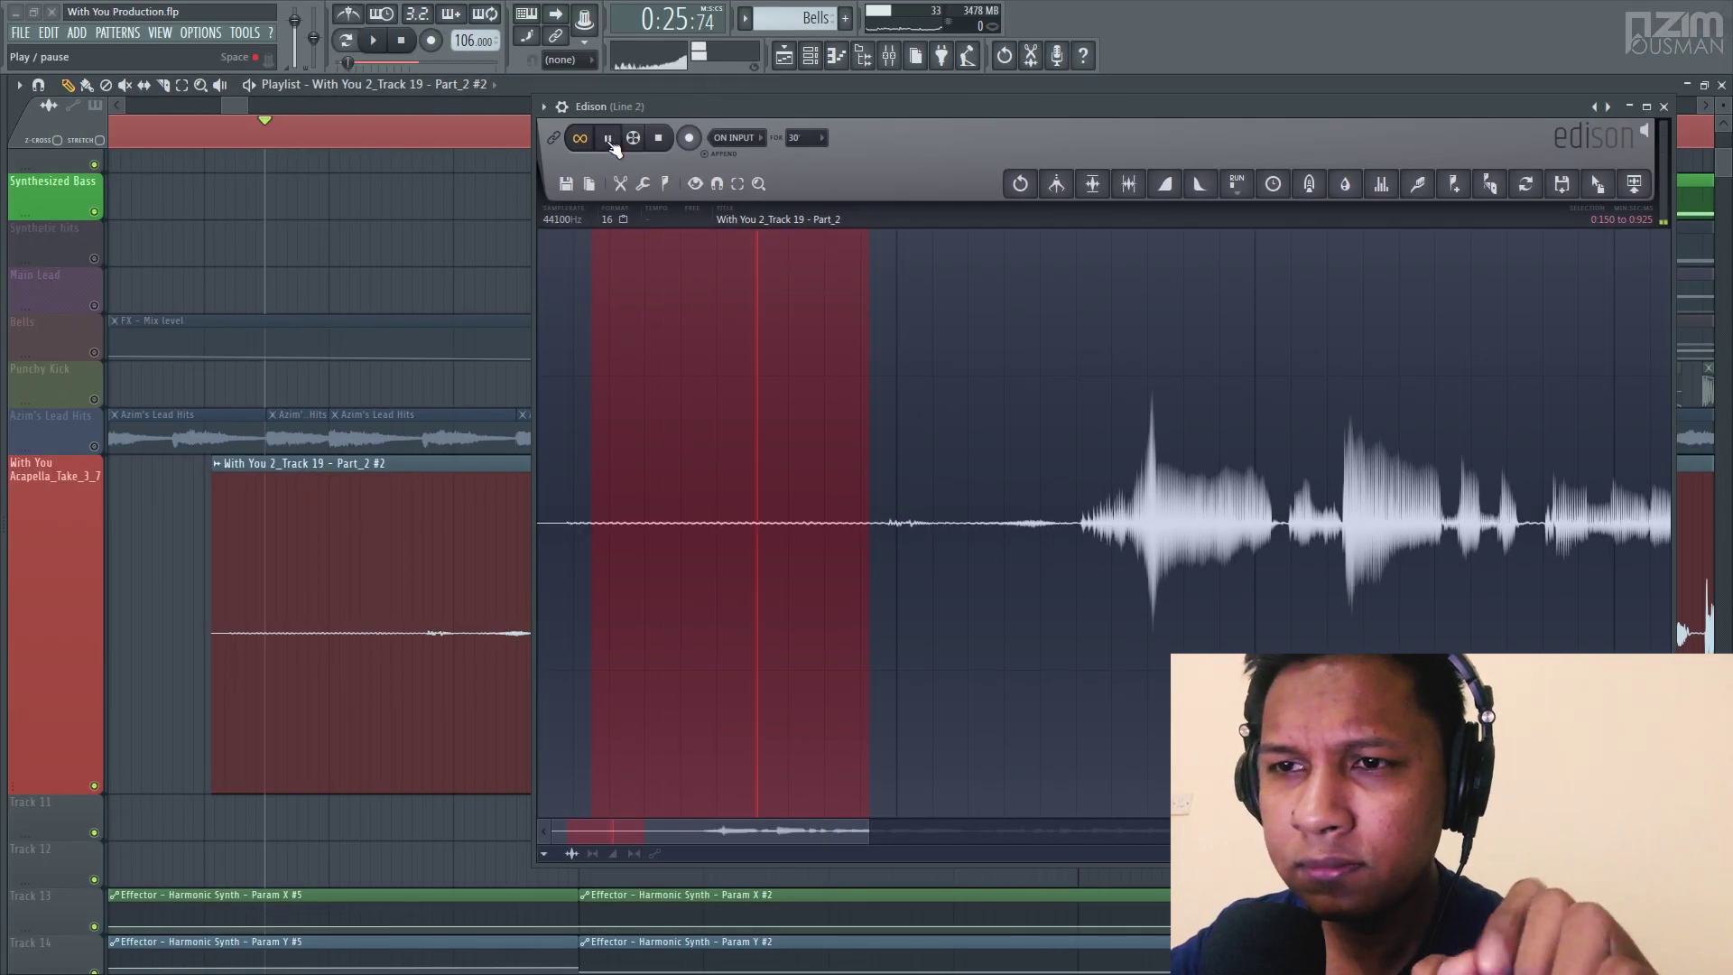
pyautogui.click(660, 141)
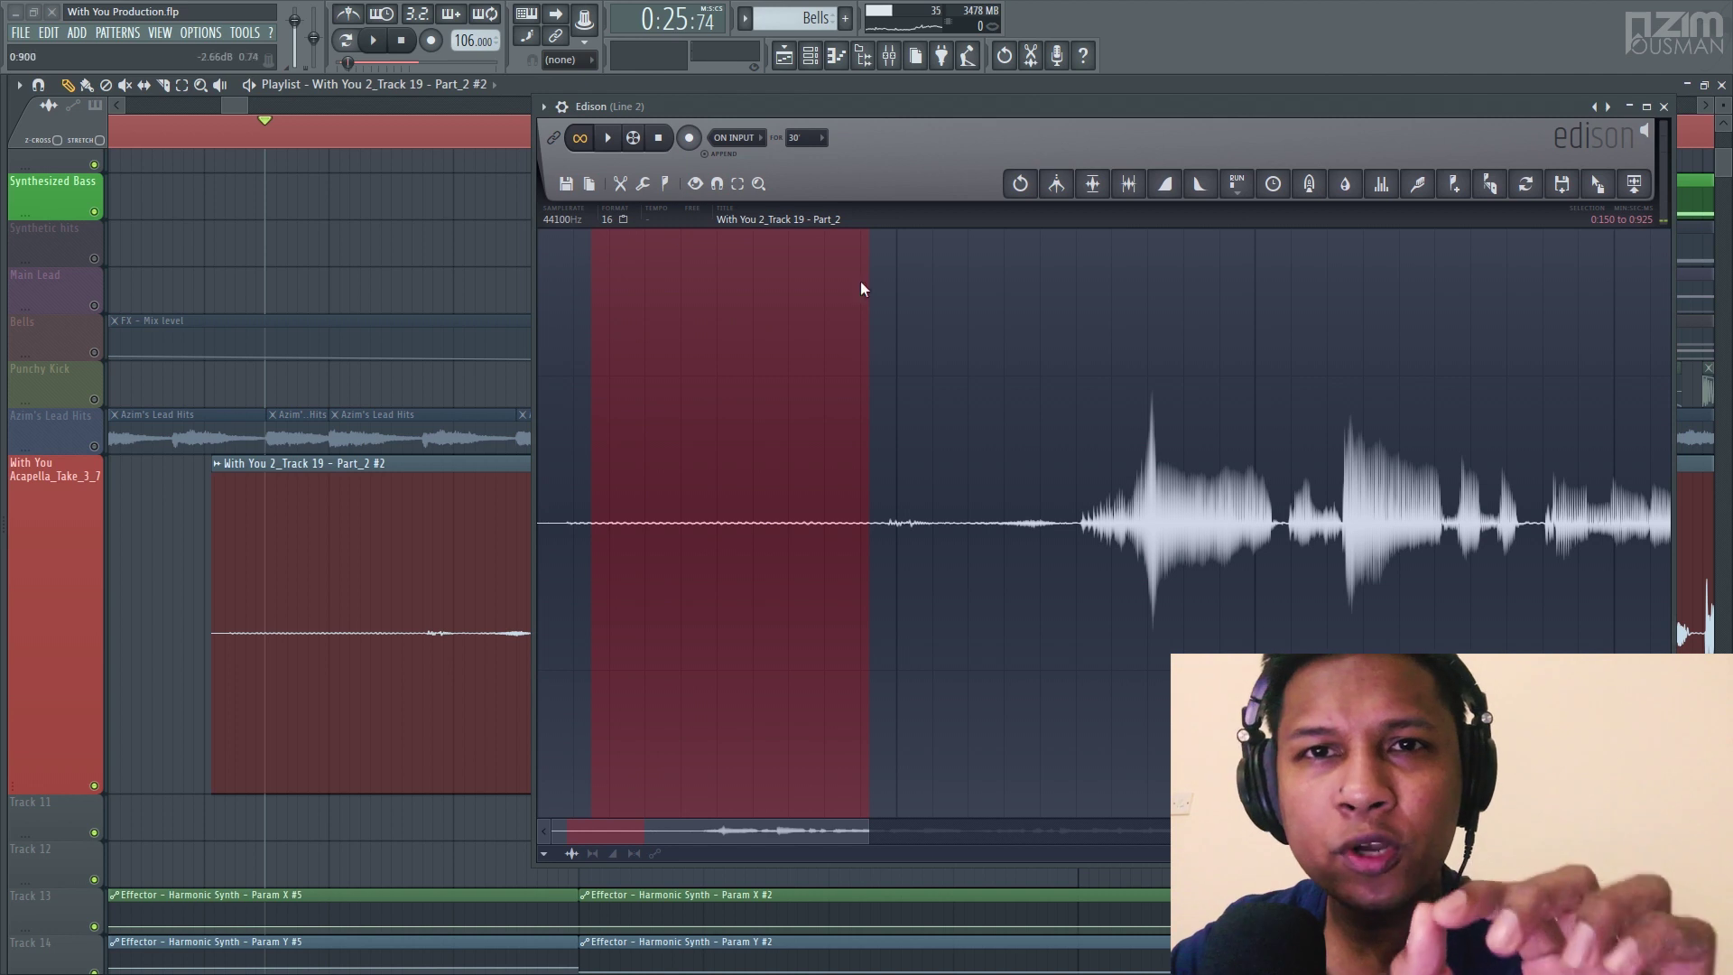
# Extend the selection to 3:354 so it includes the first vocal phrase and play it back.
pyautogui.moveTo(861, 488); pyautogui.dragTo(1216, 505)
pyautogui.click(607, 137)
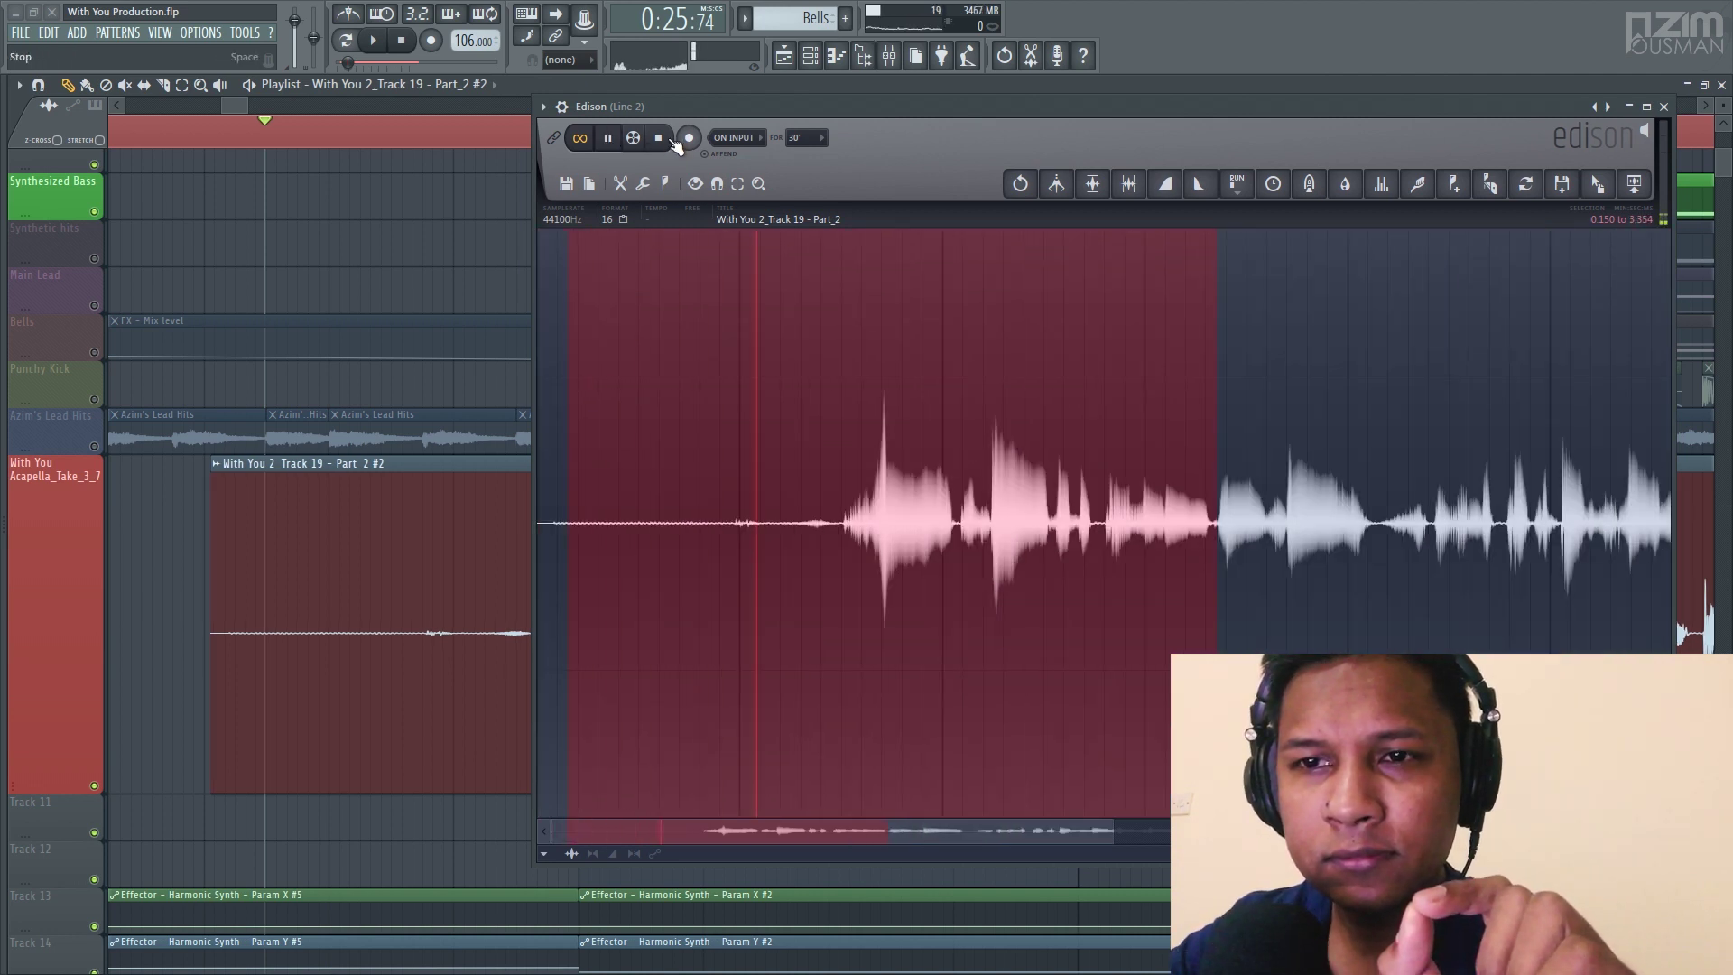
pyautogui.click(659, 140)
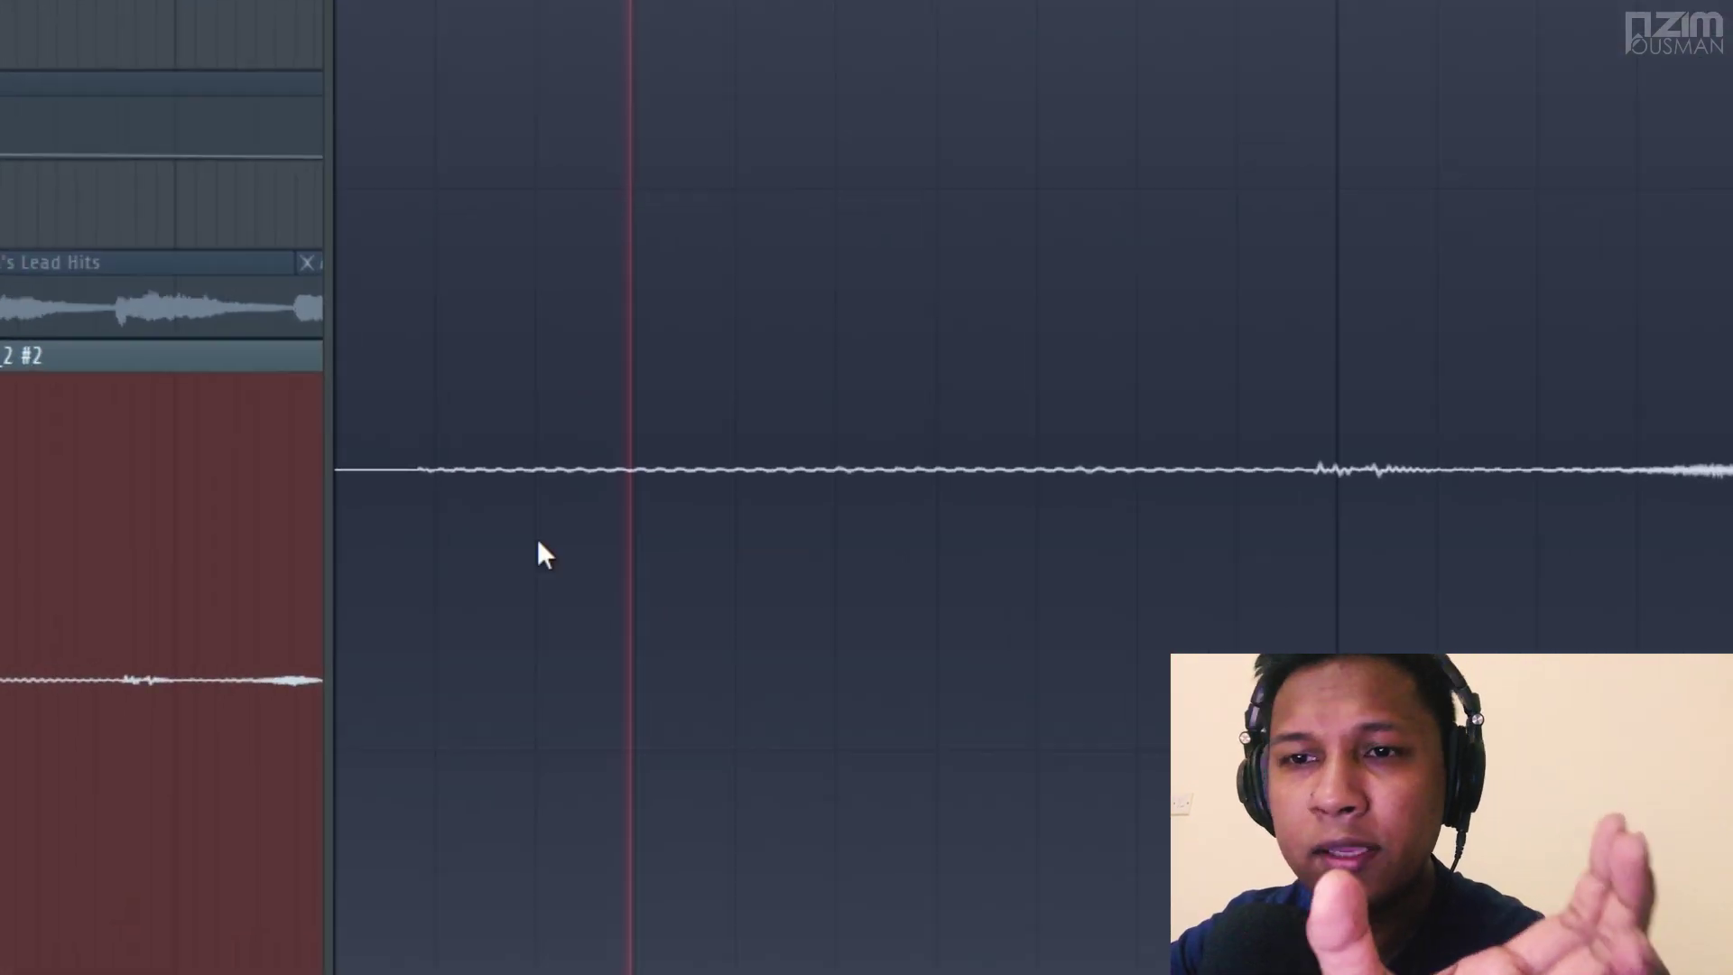
# Select the noise-only section from 0:201 to 0:693 and acquire it as the noise profile in the Clean up (denoise) tool.
pyautogui.moveTo(642, 564); pyautogui.dragTo(894, 599)
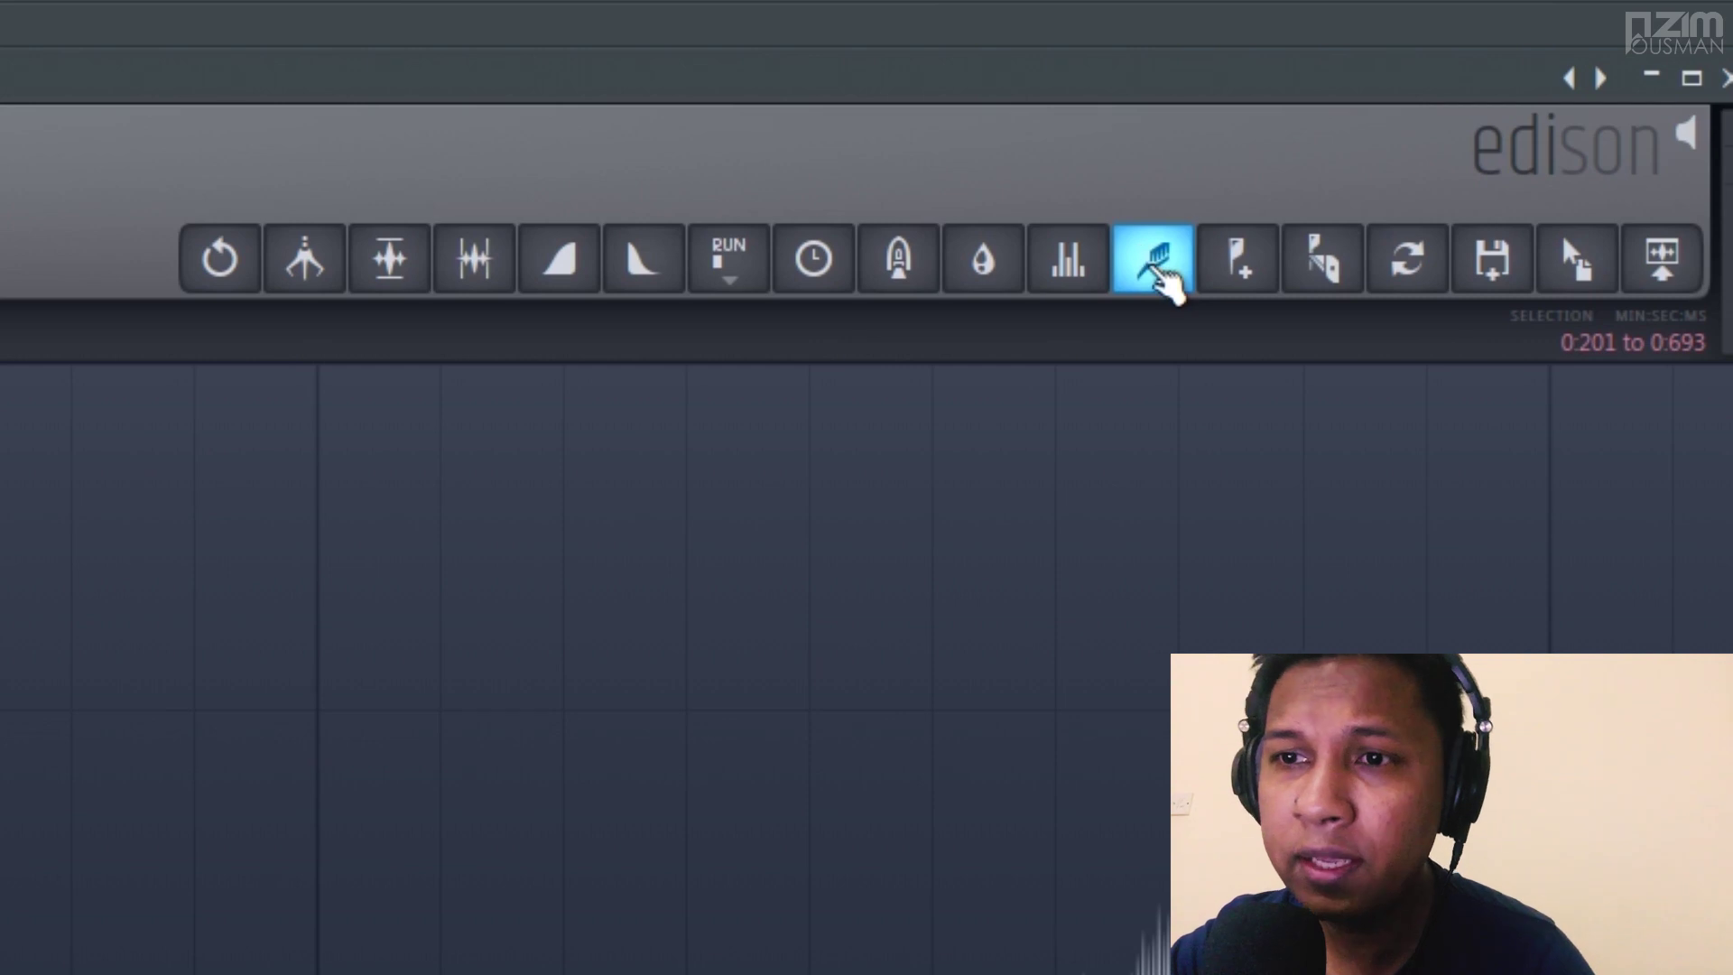
pyautogui.click(1168, 212)
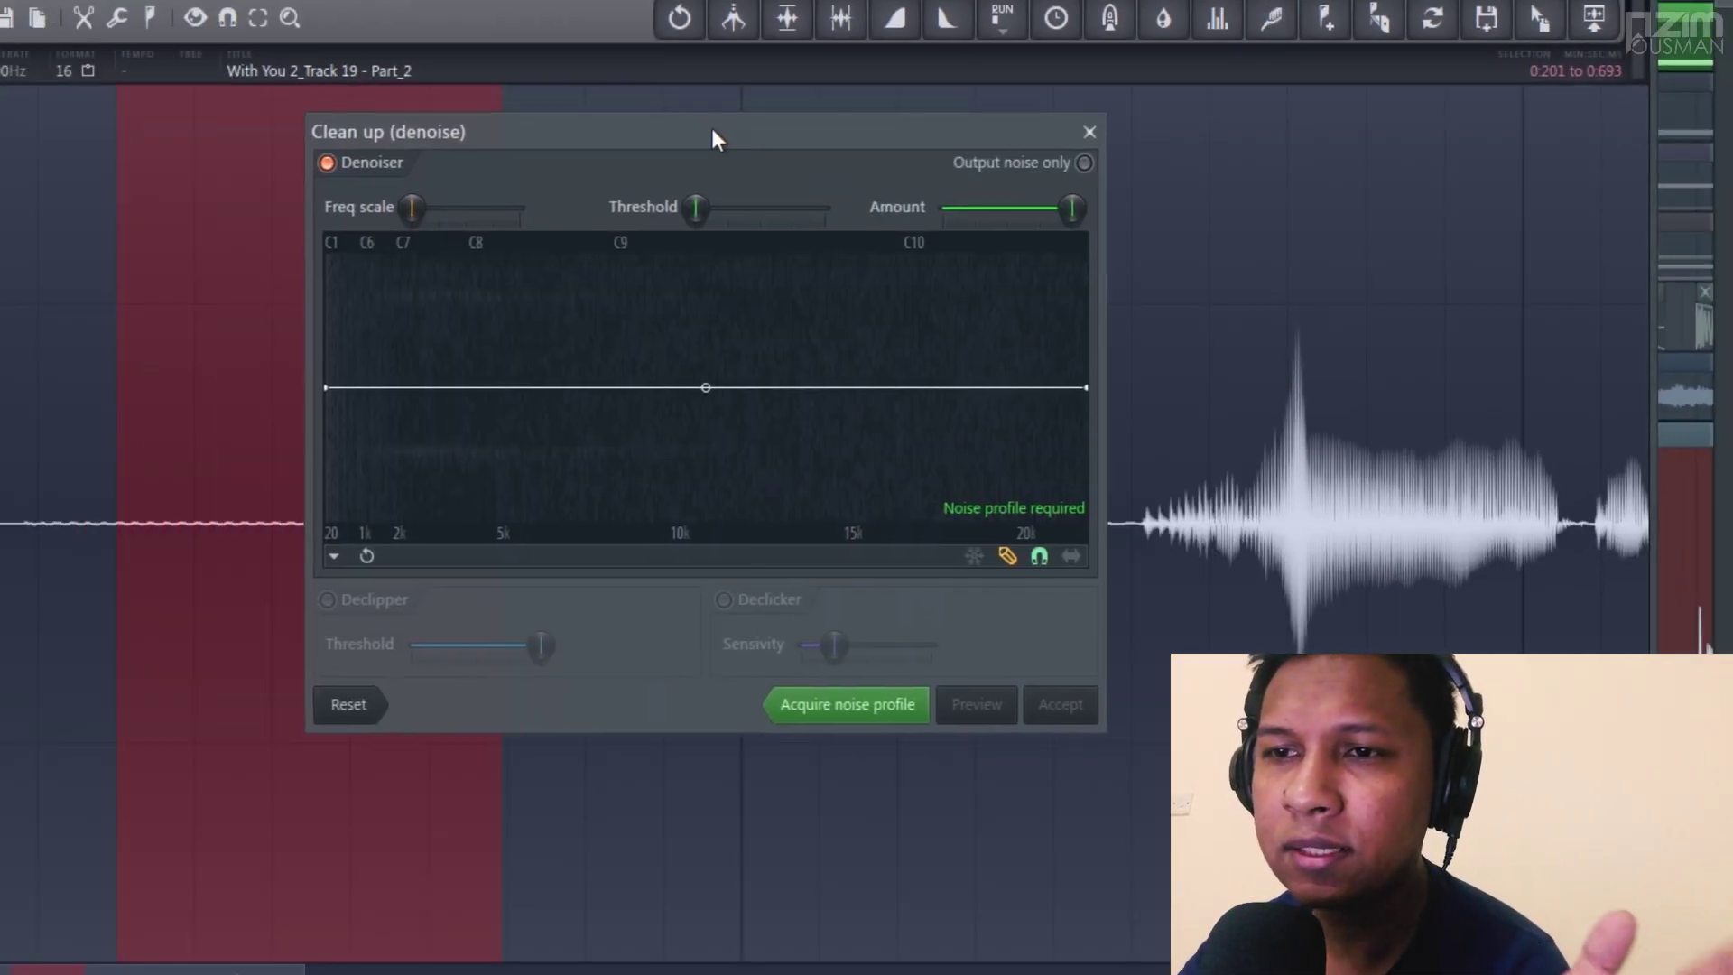
pyautogui.moveTo(712, 131)
pyautogui.mouseDown()
pyautogui.moveTo(653, 197)
pyautogui.moveTo(713, 161)
pyautogui.mouseUp()
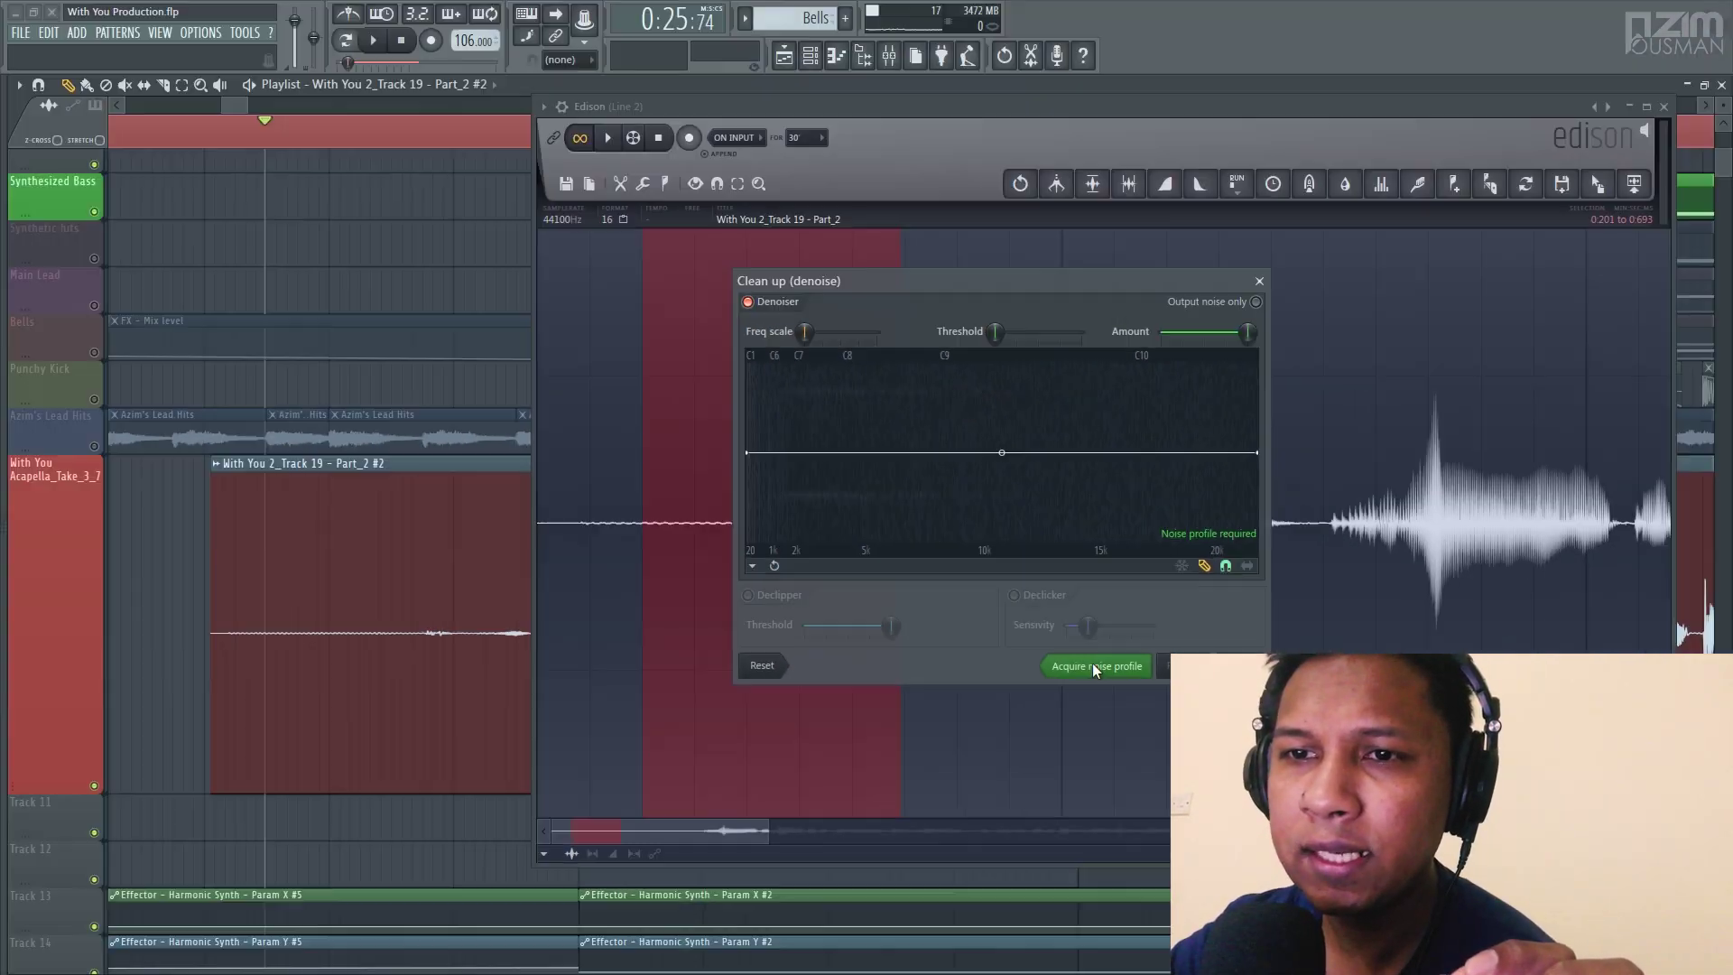
pyautogui.click(911, 657)
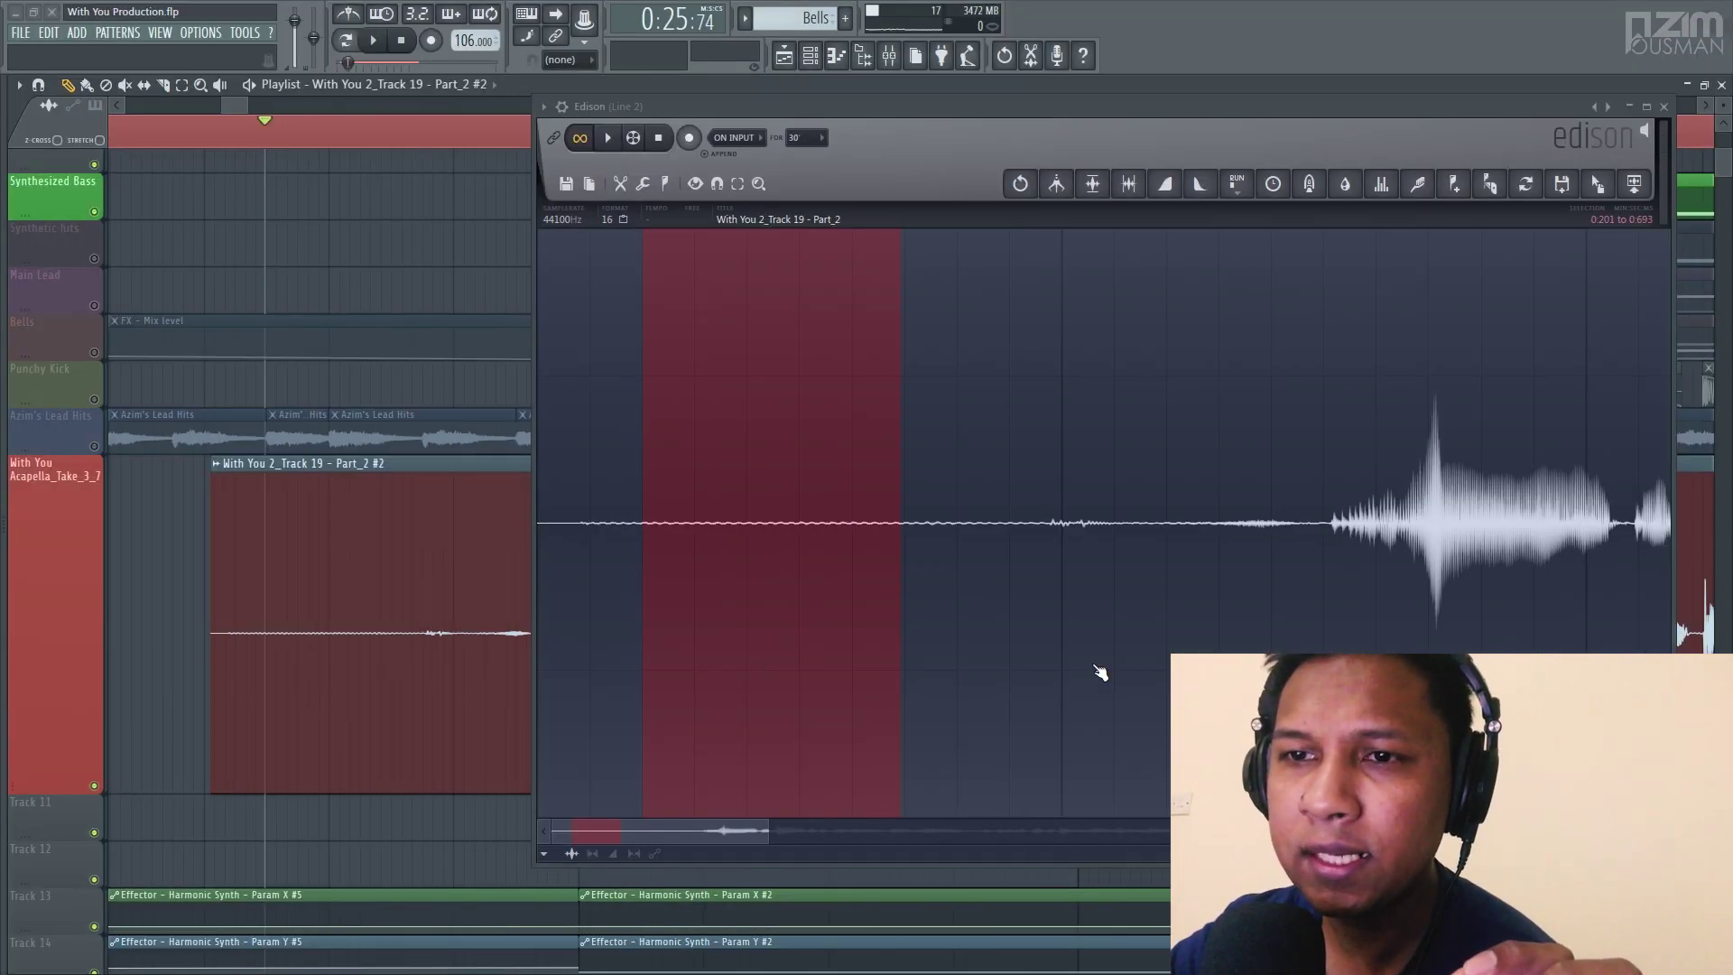
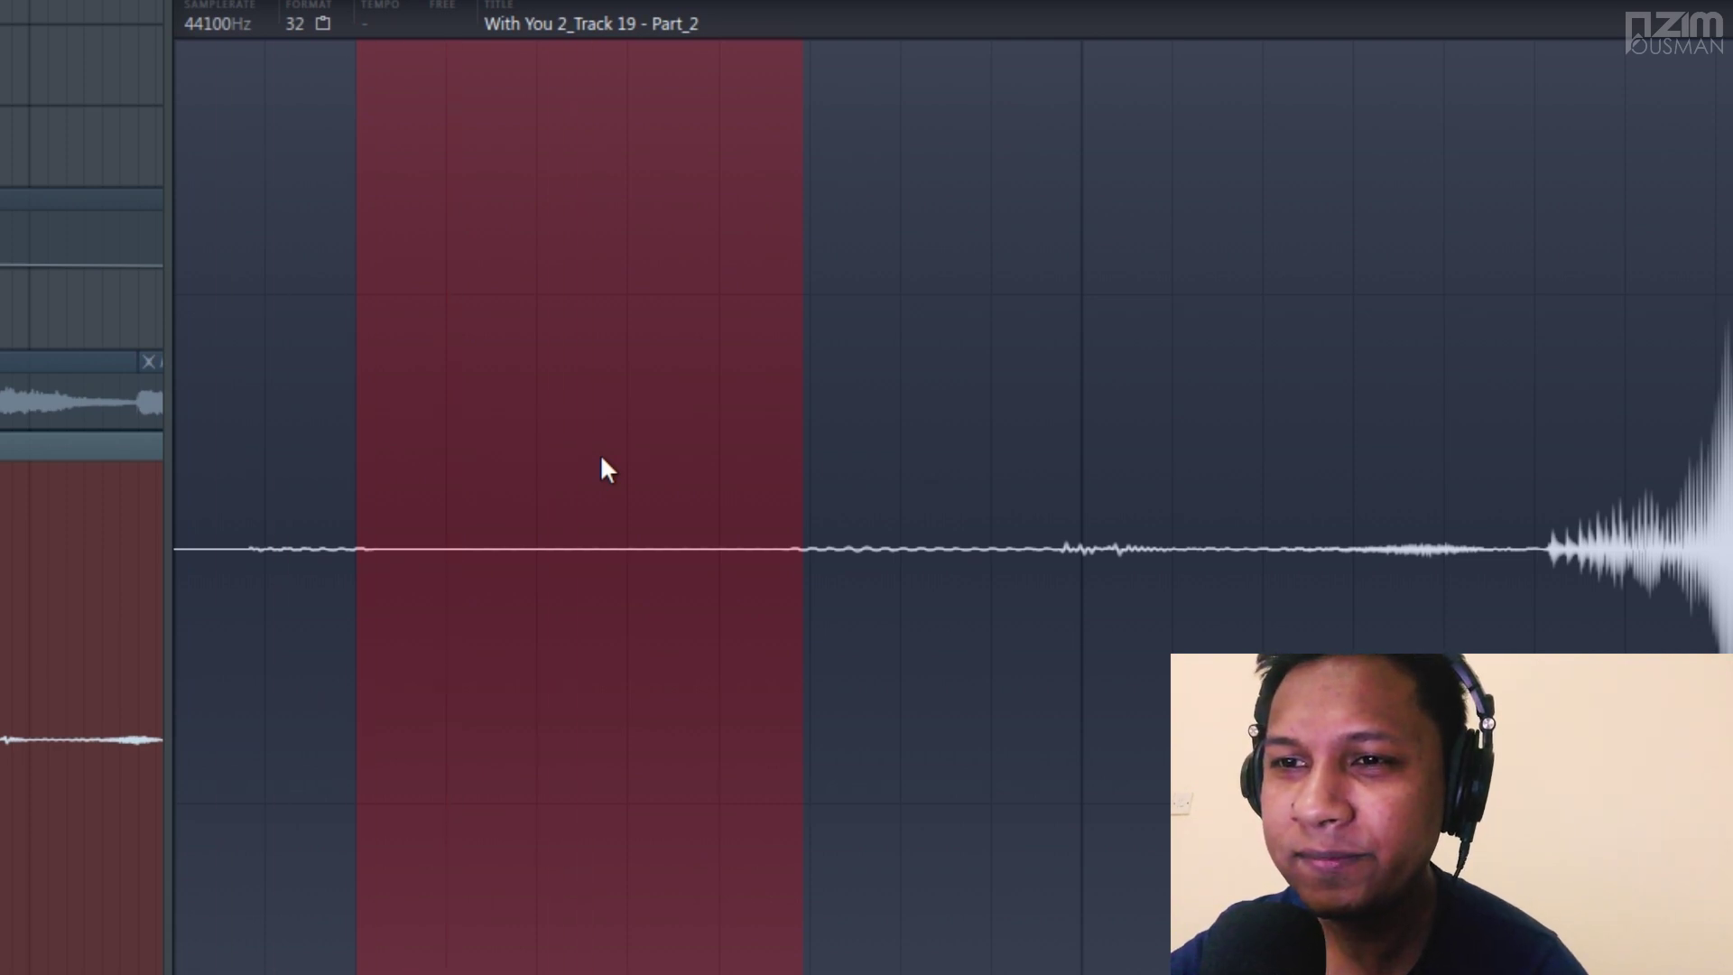
# Undo the denoise on the short section, and preview and apply Clean up (denoise) with the acquired noise profile to the entire clip.
pyautogui.hotkey('ctrl', 'z')
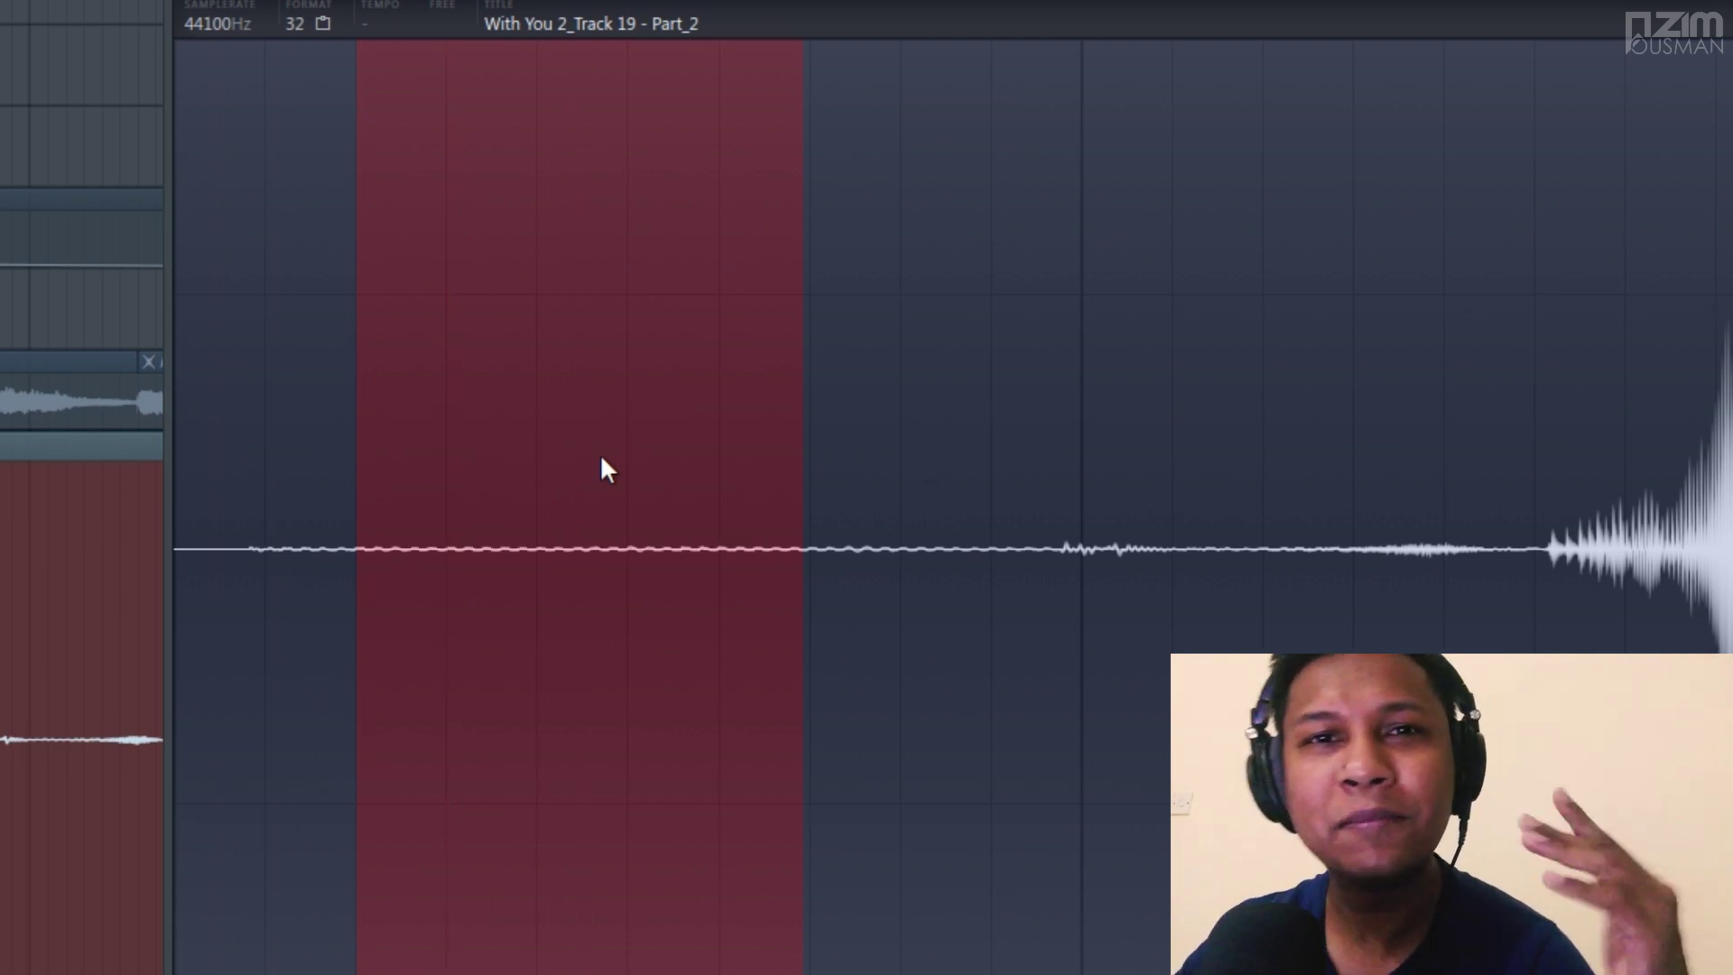
pyautogui.scroll(-5, 686, 440)
pyautogui.hotkey('ctrl', 'a')
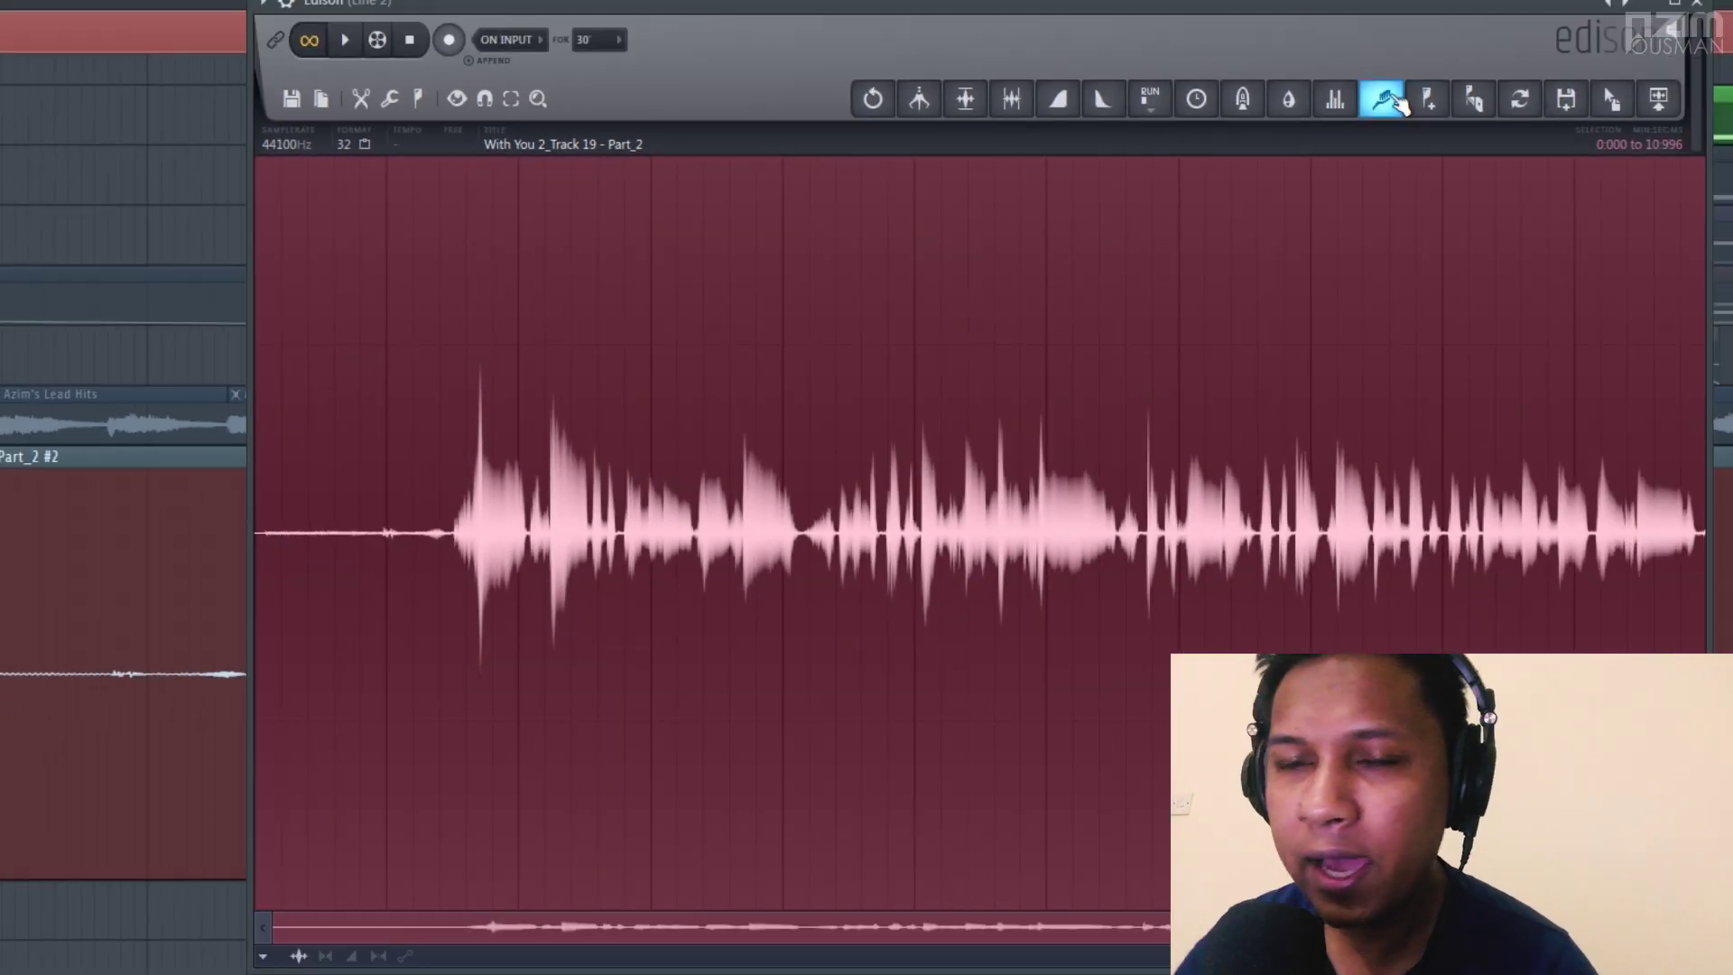
pyautogui.click(1413, 108)
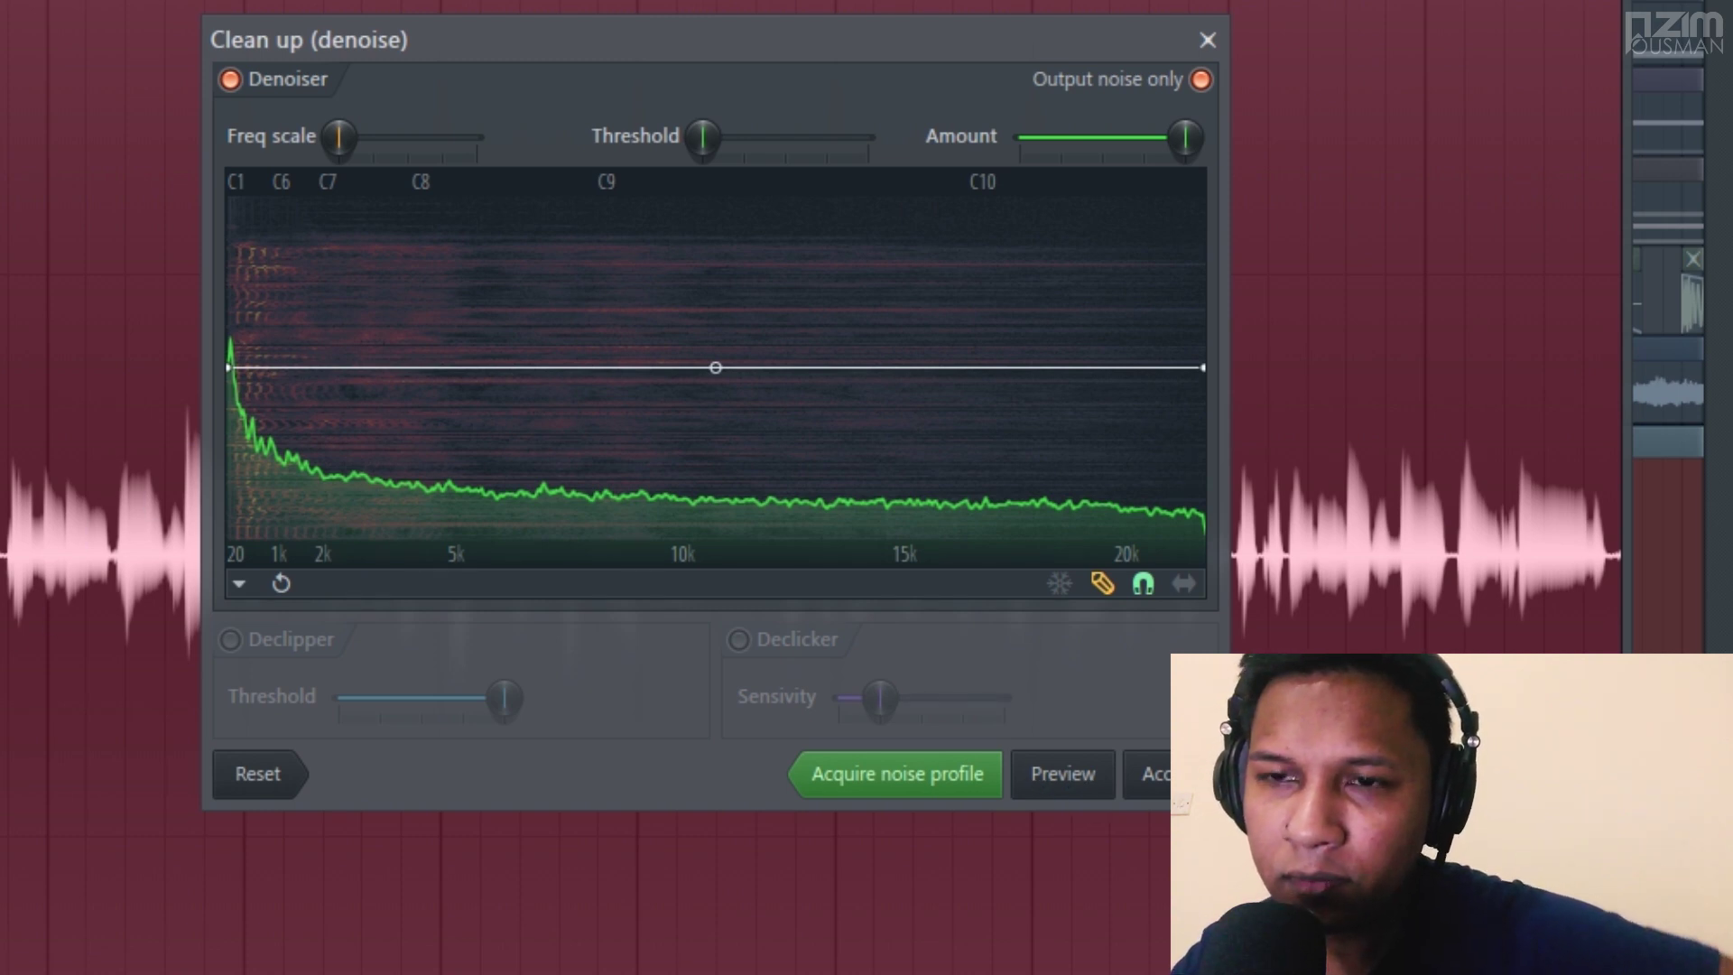
pyautogui.click(1074, 778)
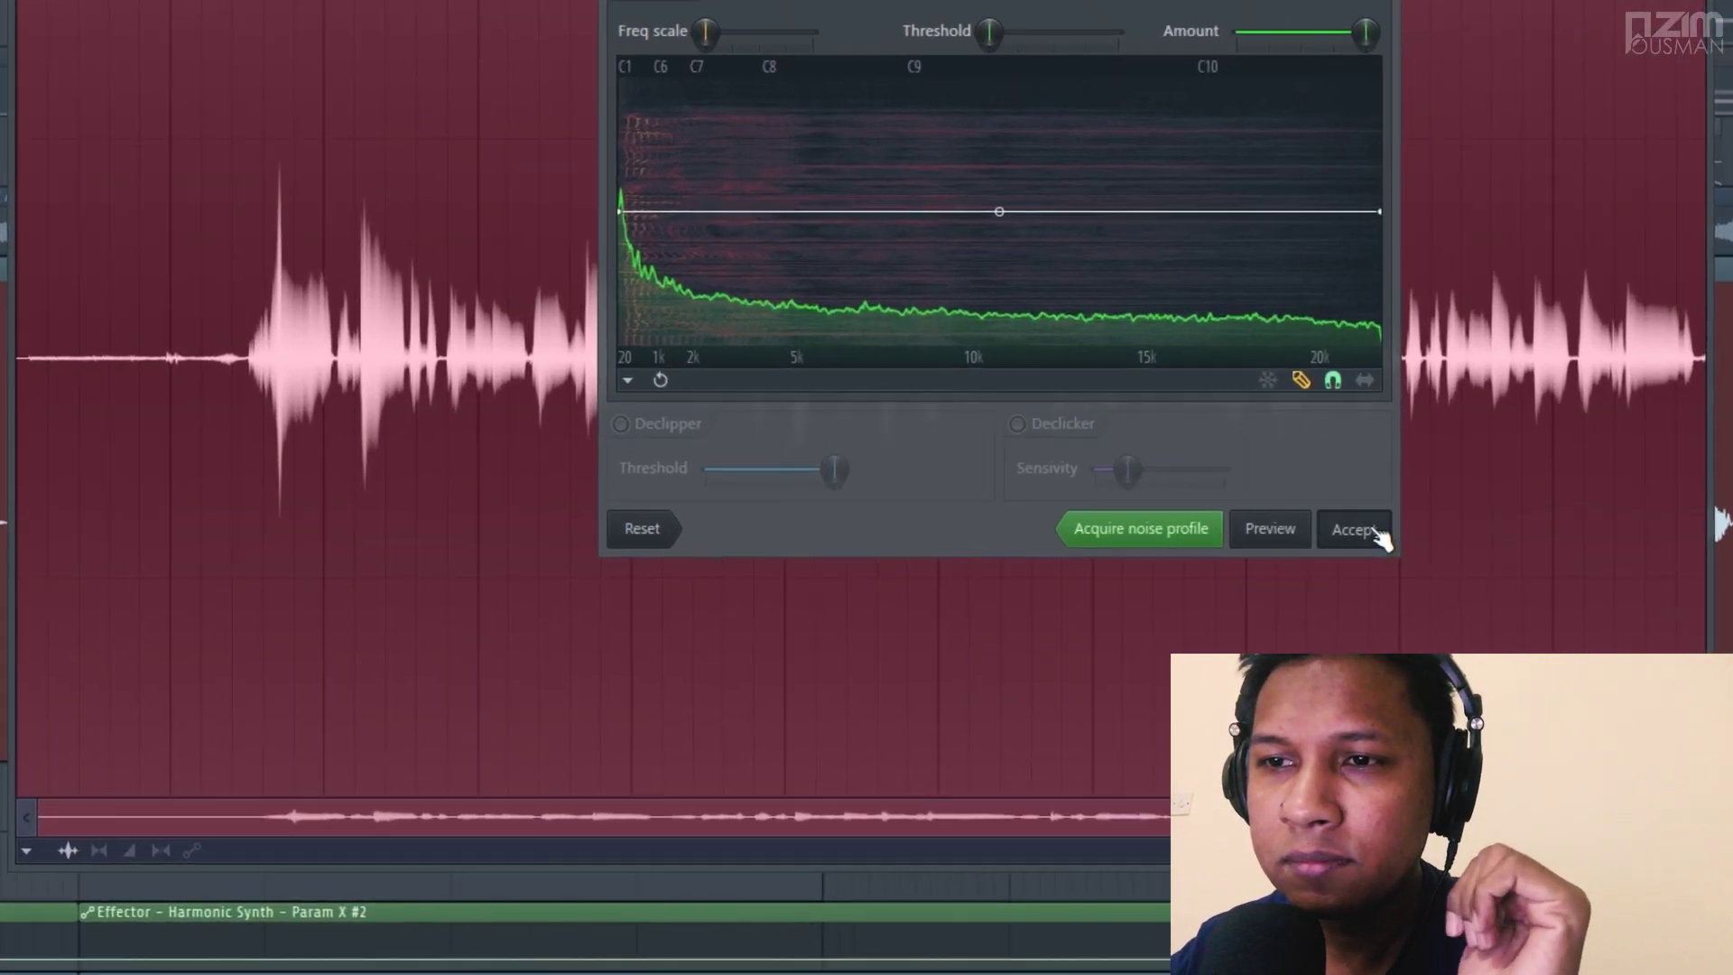
pyautogui.click(1377, 532)
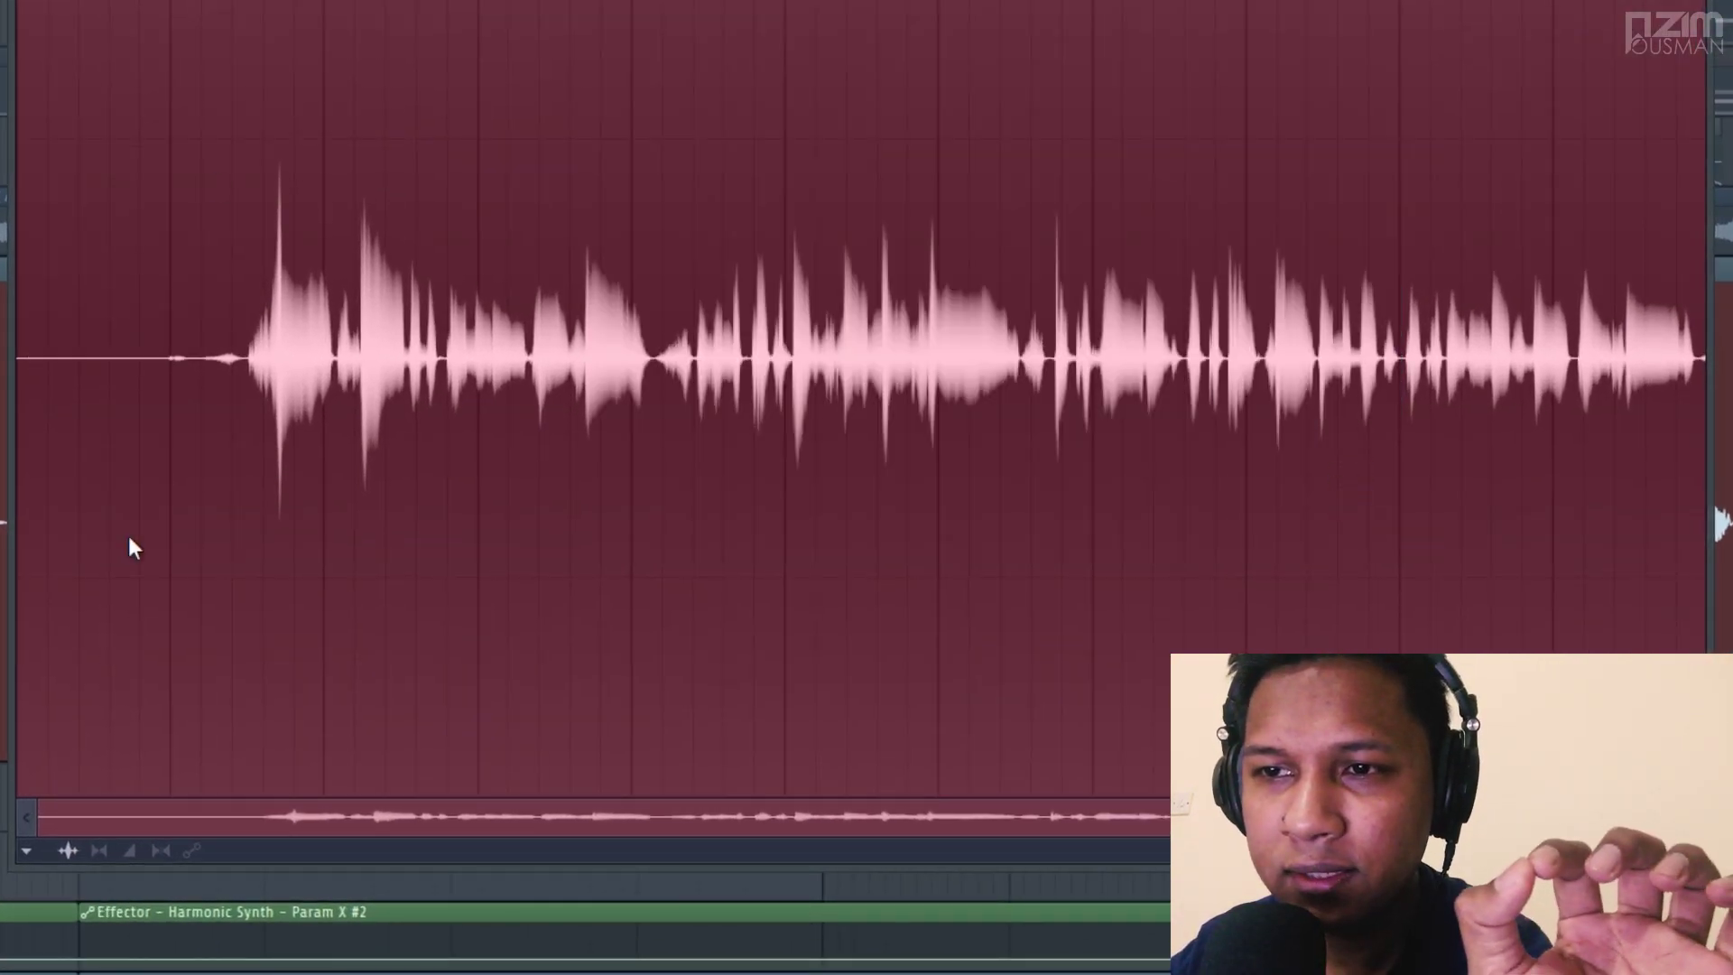
# Play back the denoised clip and compare it with the version before denoising.
pyautogui.scroll(4, 159, 375)
pyautogui.scroll(-5, 154, 361)
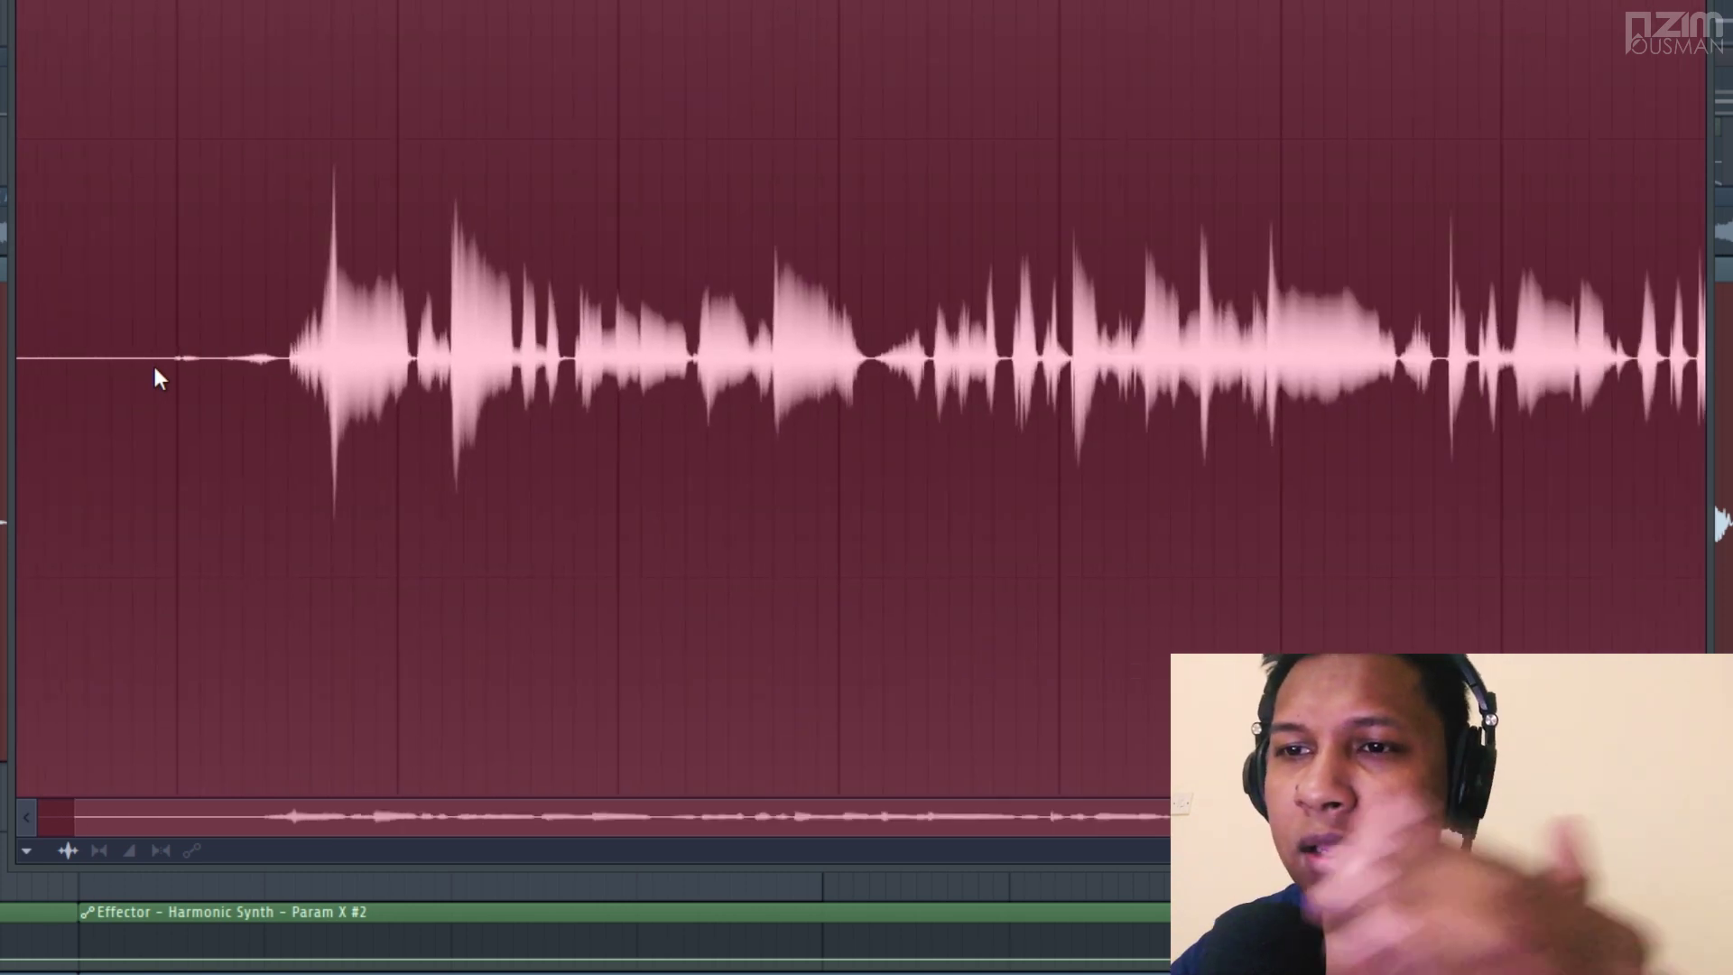
pyautogui.press('space')
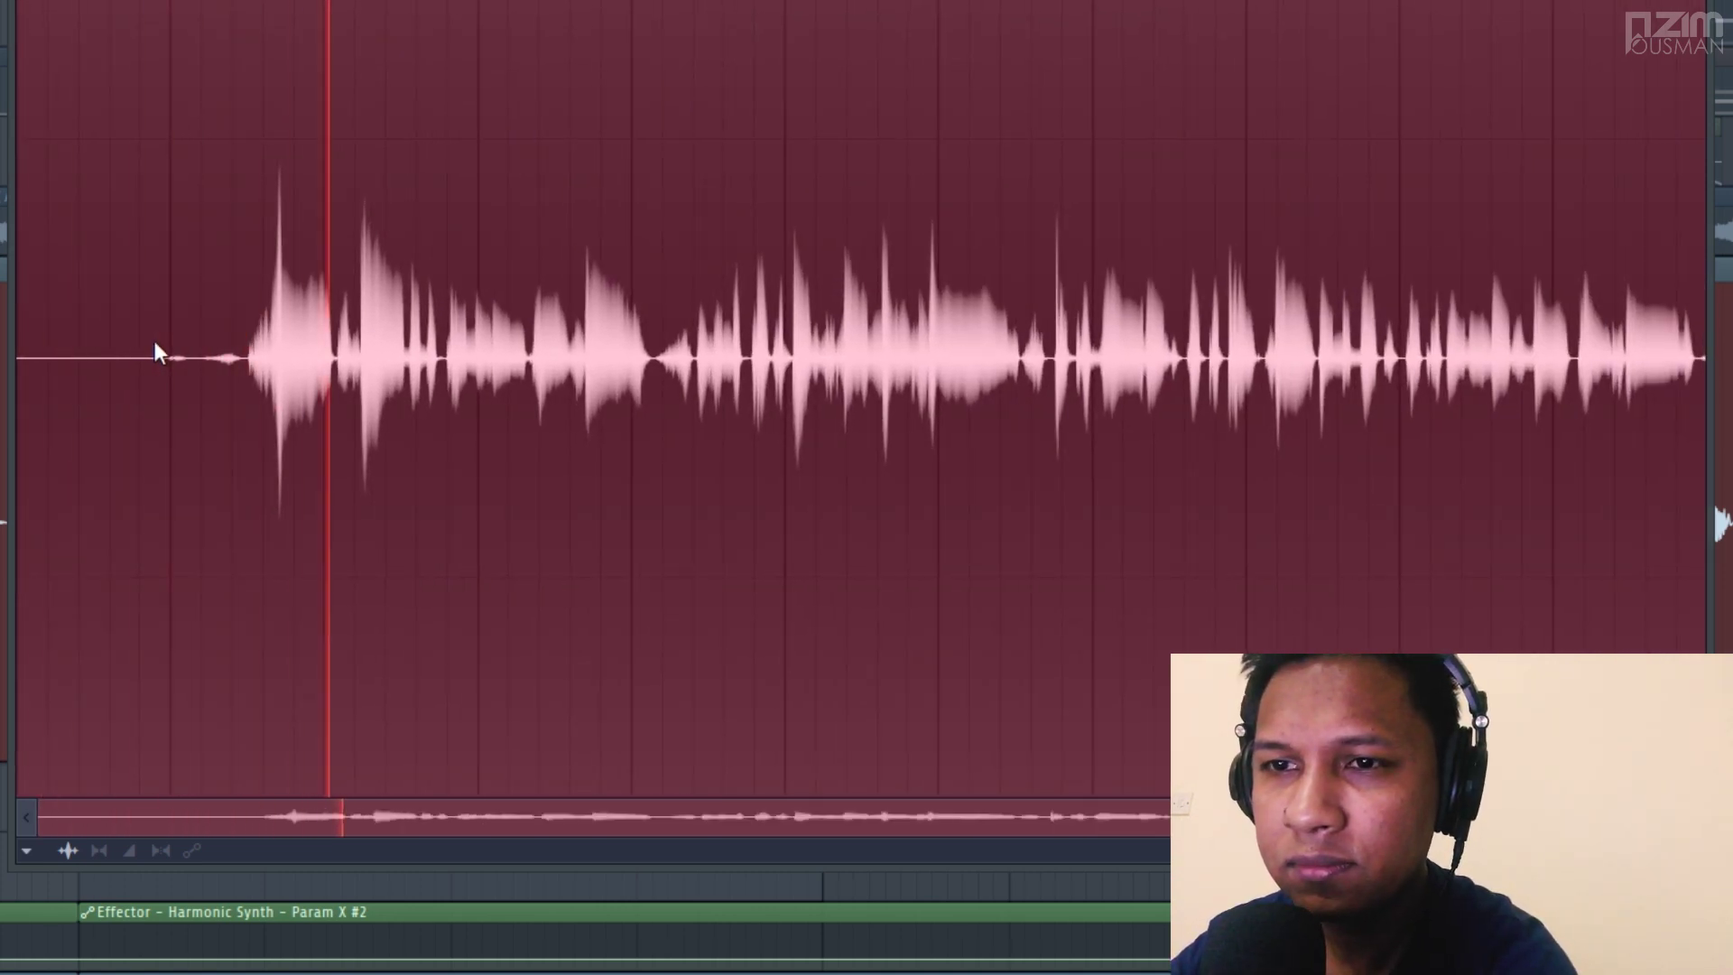
pyautogui.press('space')
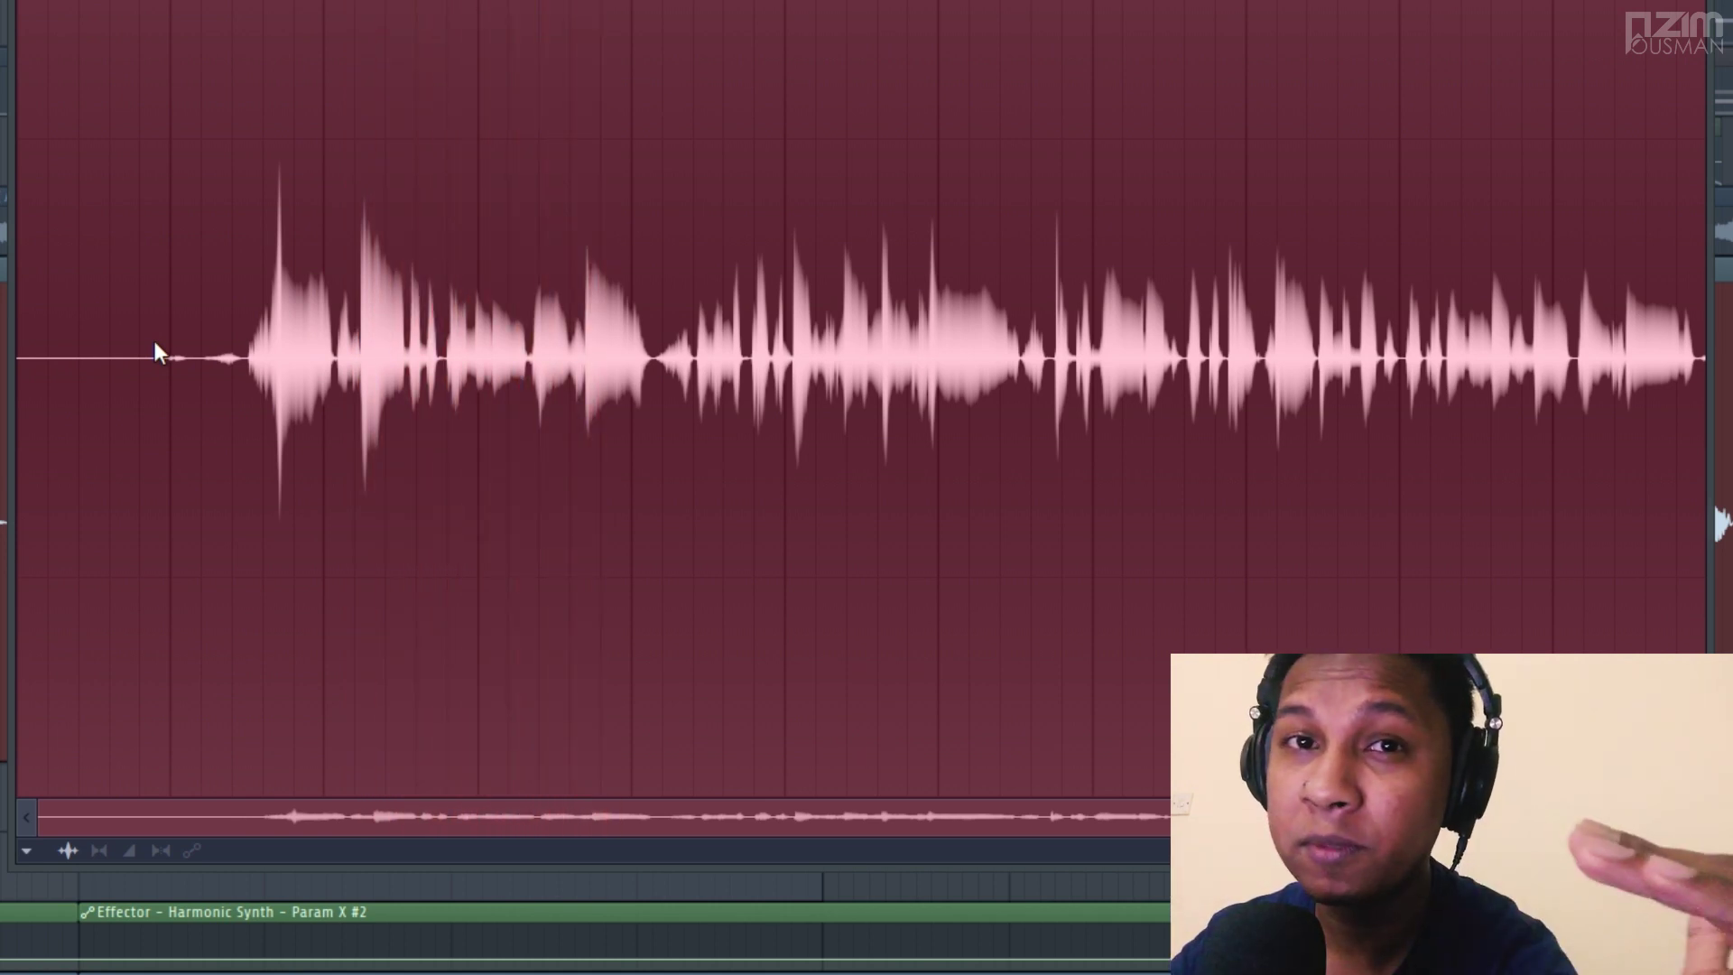
pyautogui.press('space')
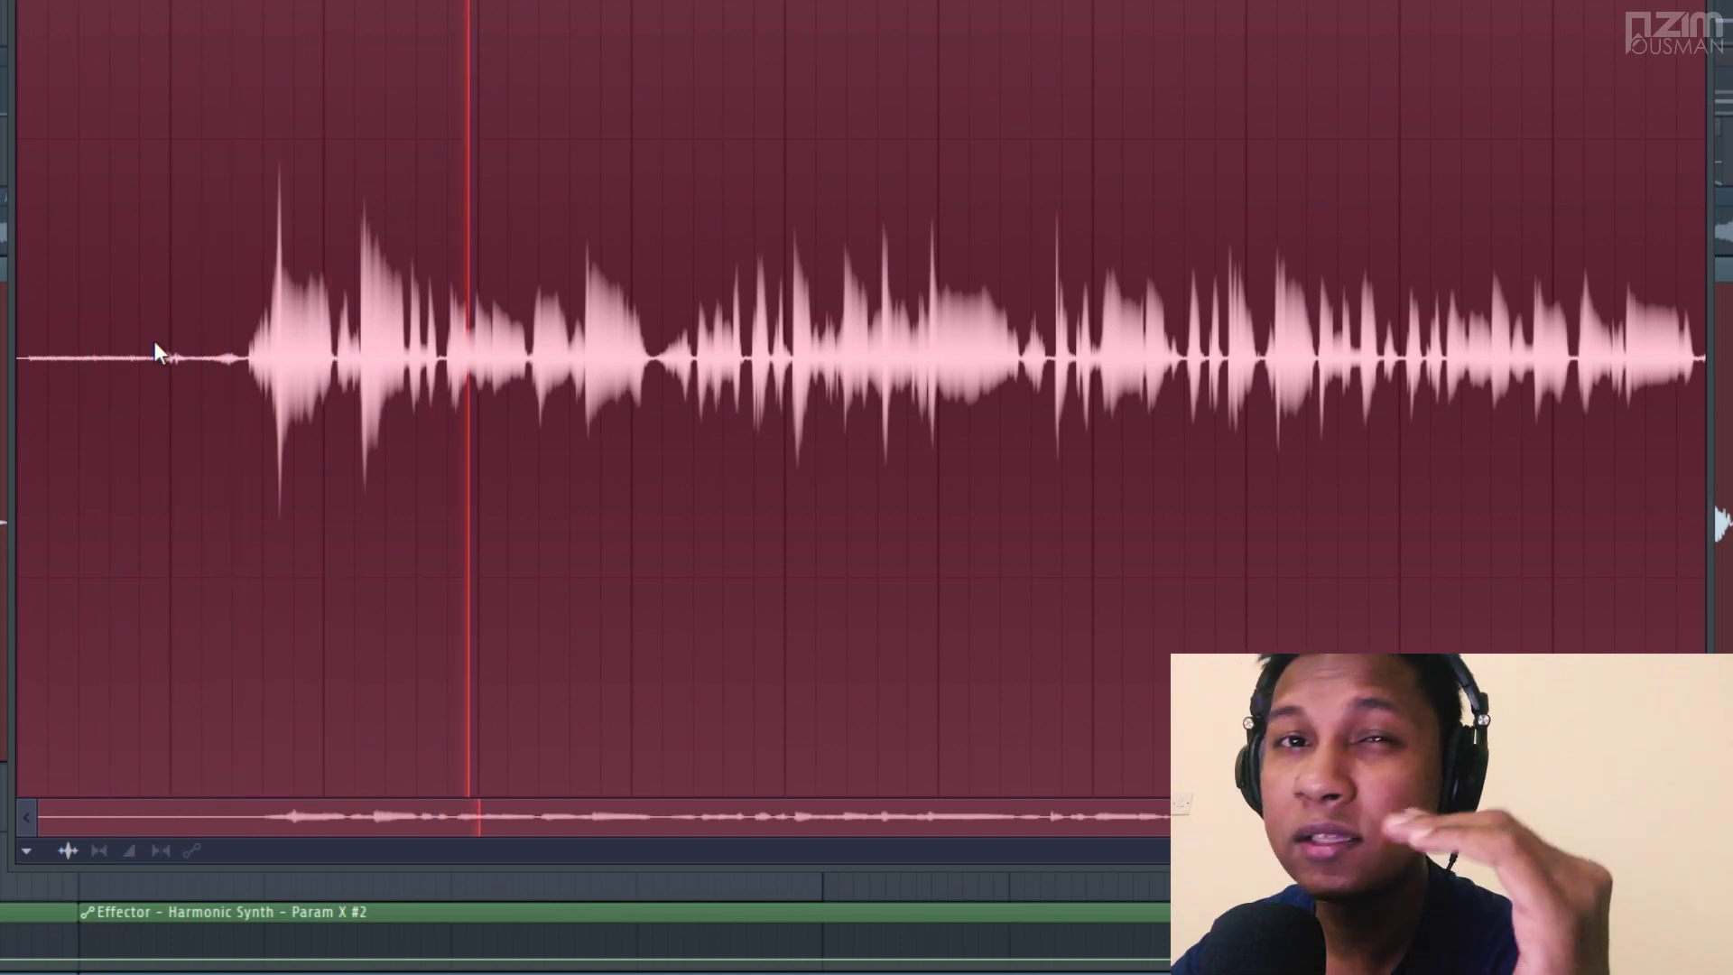
pyautogui.press('space')
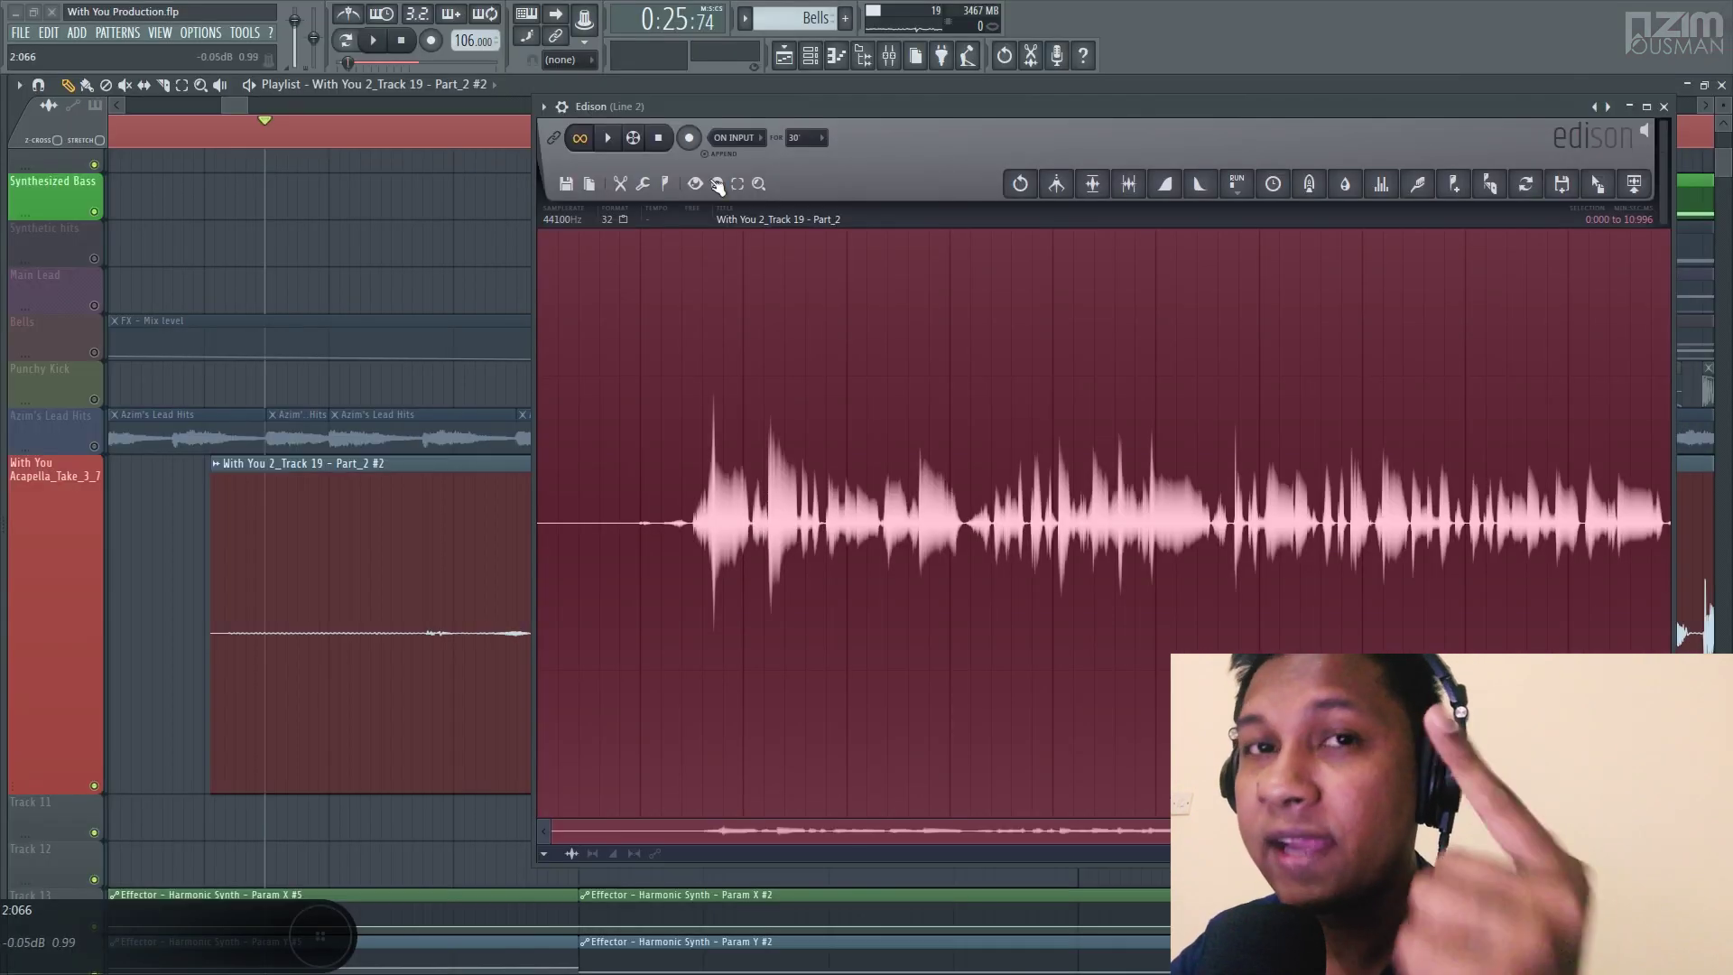
# Send the denoised selection from Edison to the playlist, replacing the With You 2_Track 19 - Part_2 #2 clip on the acapella track.
pyautogui.moveTo(1599, 184); pyautogui.dragTo(1636, 208)
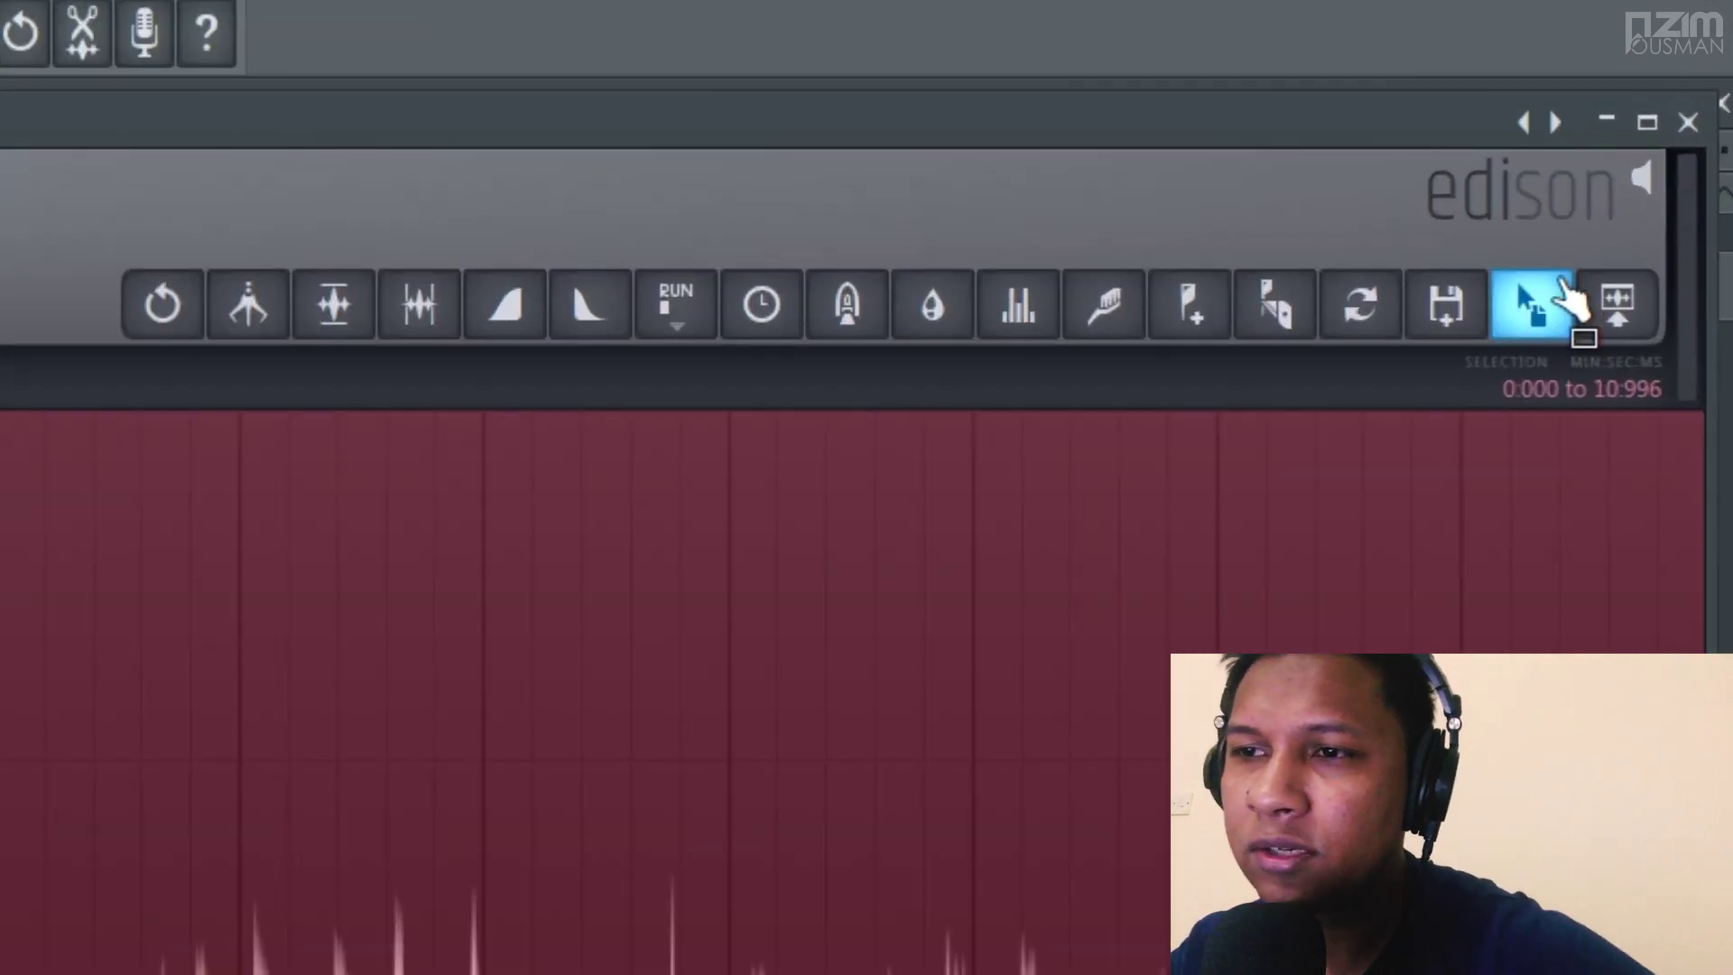
pyautogui.moveTo(1523, 387); pyautogui.dragTo(196, 486)
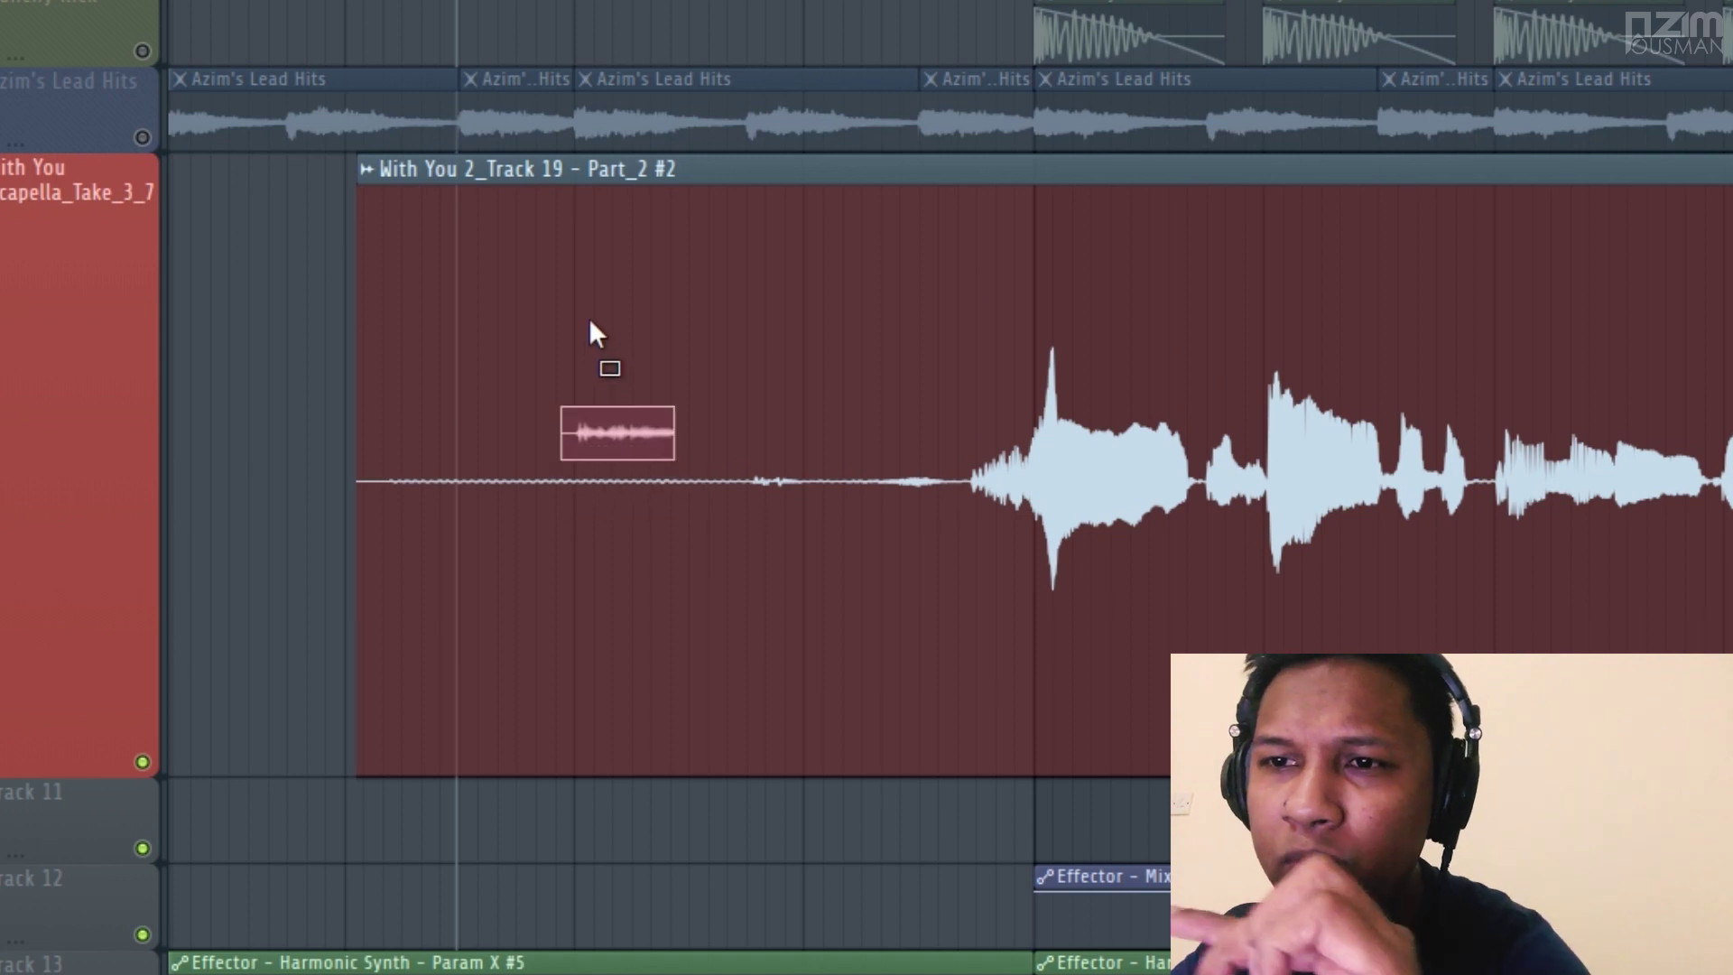
pyautogui.moveTo(590, 322)
pyautogui.mouseDown()
pyautogui.moveTo(662, 539)
pyautogui.moveTo(876, 451)
pyautogui.moveTo(614, 401)
pyautogui.moveTo(861, 422)
pyautogui.moveTo(603, 382)
pyautogui.moveTo(608, 318)
pyautogui.moveTo(582, 341)
pyautogui.mouseUp()
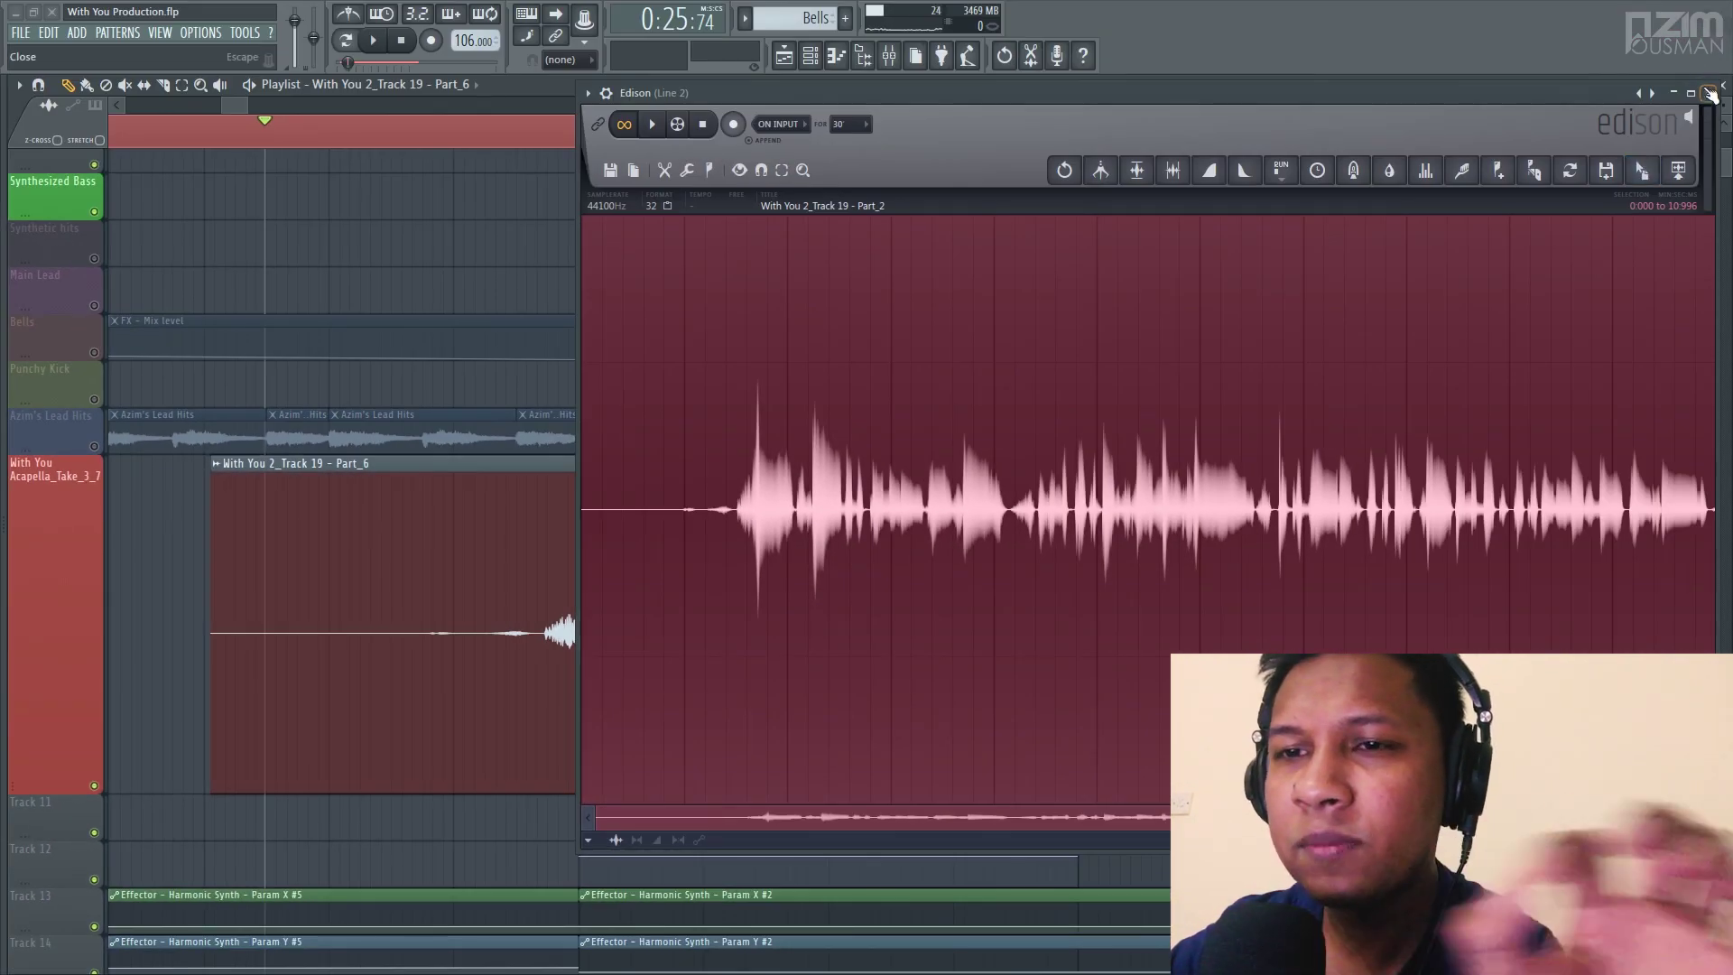
# Close Edison and play back the cleaned vocal clip with the song in the playlist.
pyautogui.click(1709, 93)
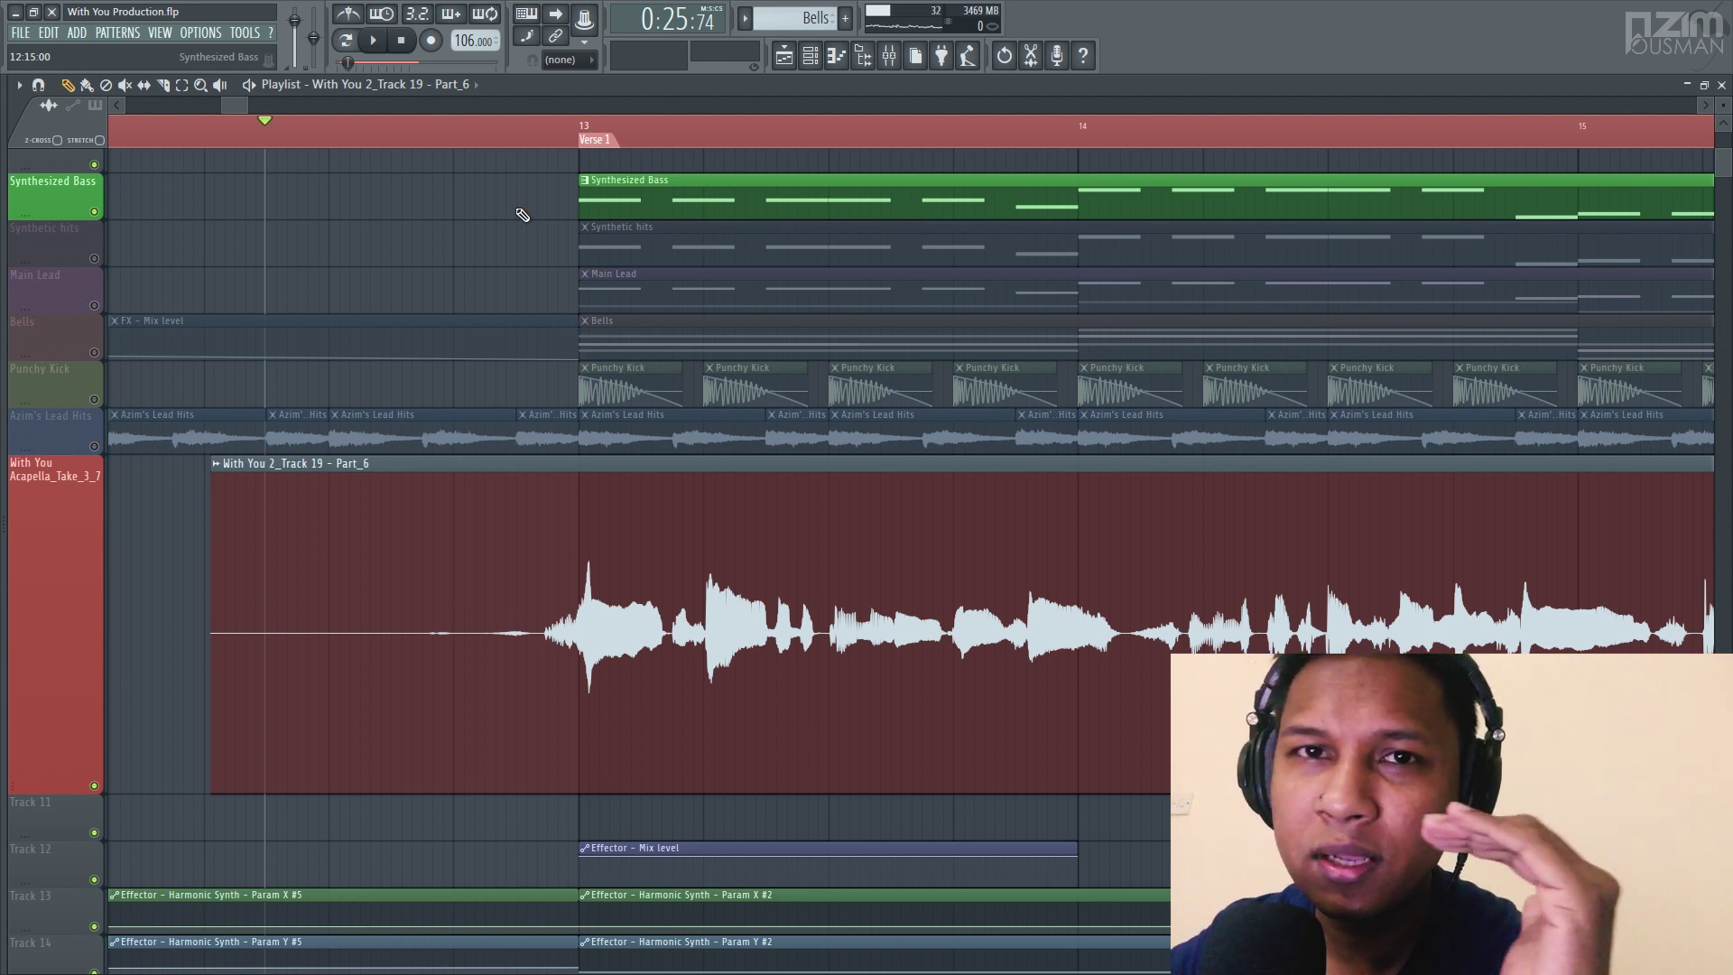
pyautogui.press('space')
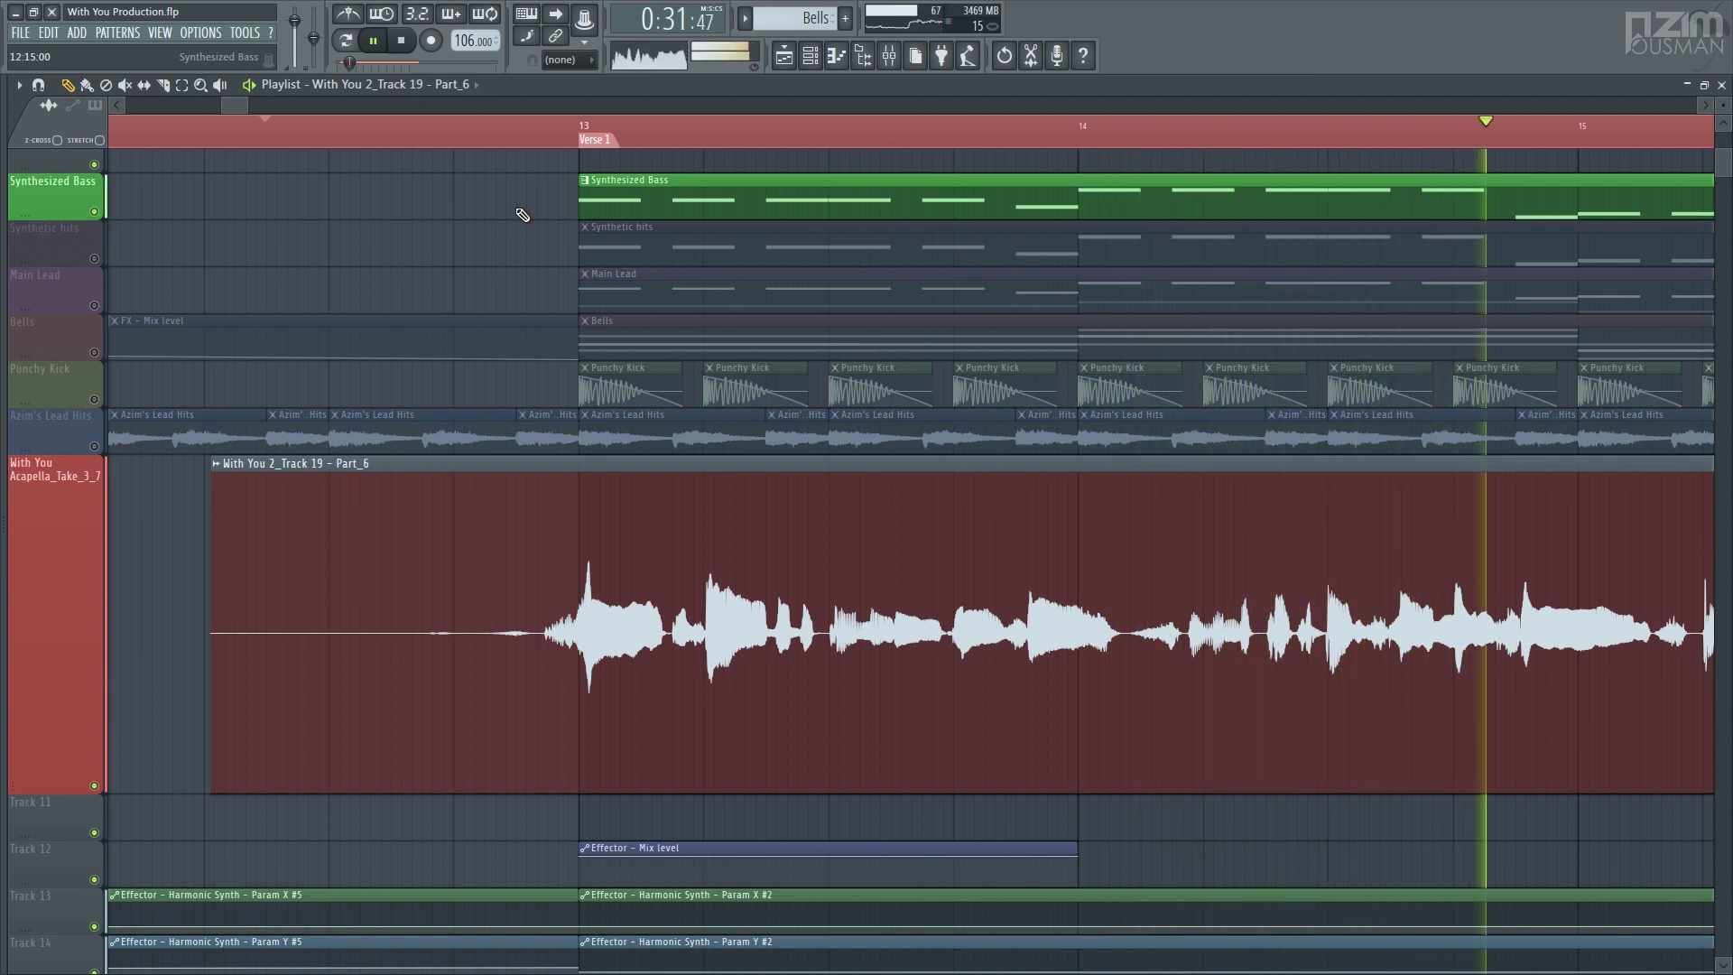
pyautogui.press('space')
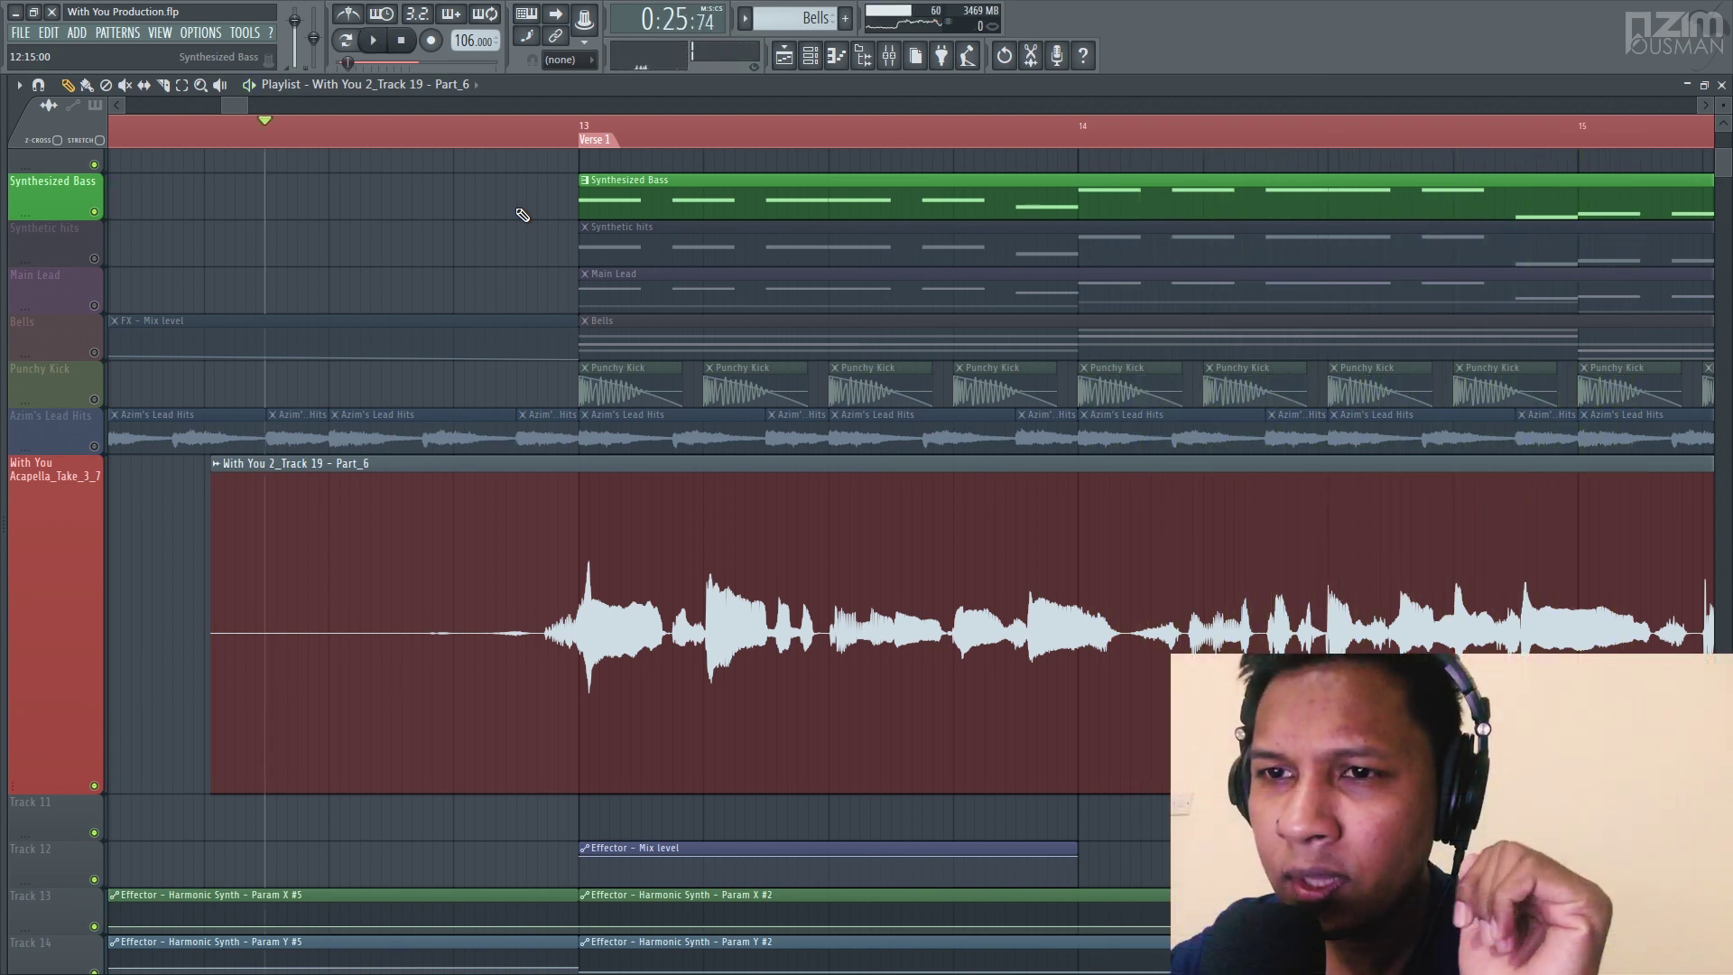